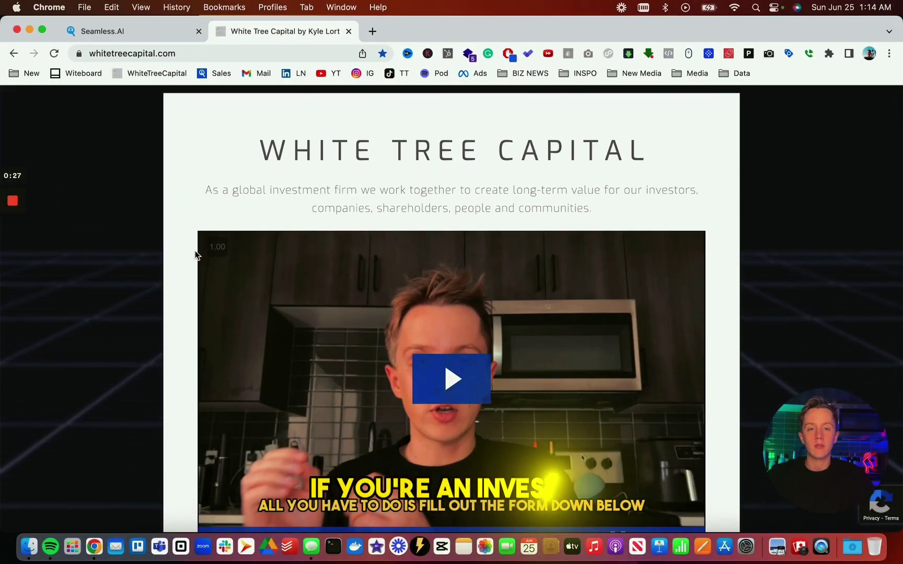
# Look over the White Tree Capital investor video and contact form, then switch to the Seamless.AI tab.
pyautogui.scroll(-1, 195, 254)
pyautogui.scroll(-5, 195, 254)
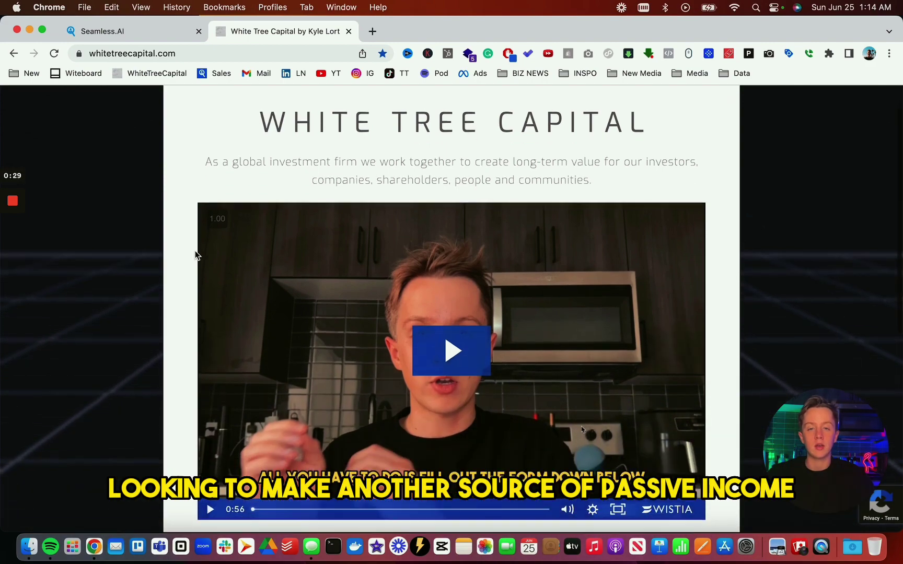
pyautogui.scroll(-15, 195, 254)
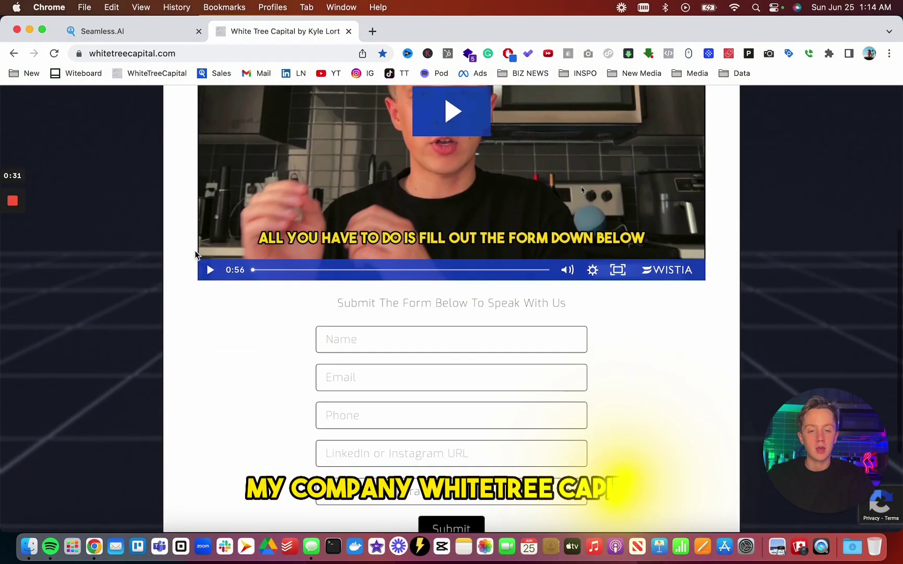
pyautogui.scroll(15, 194, 255)
pyautogui.scroll(5, 195, 255)
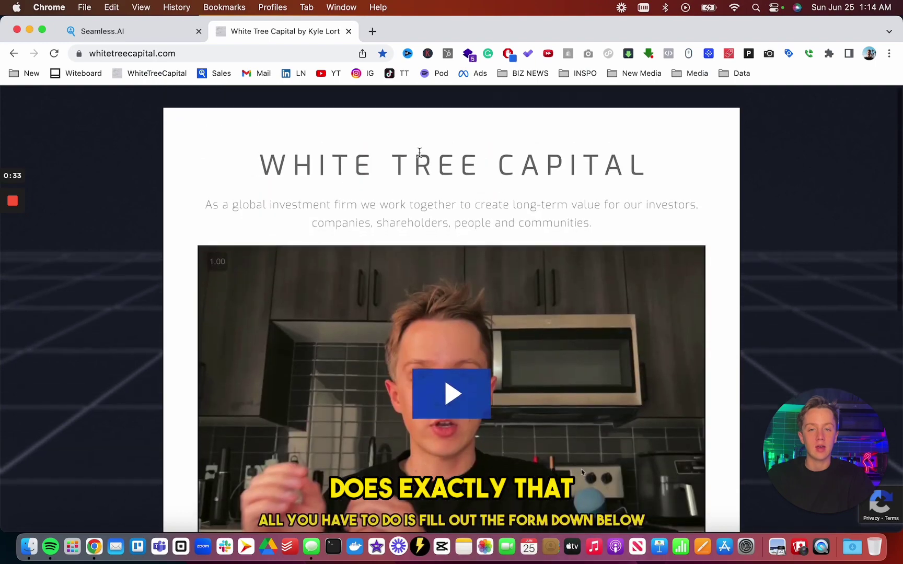
pyautogui.scroll(-3, 166, 180)
pyautogui.scroll(-12, 166, 179)
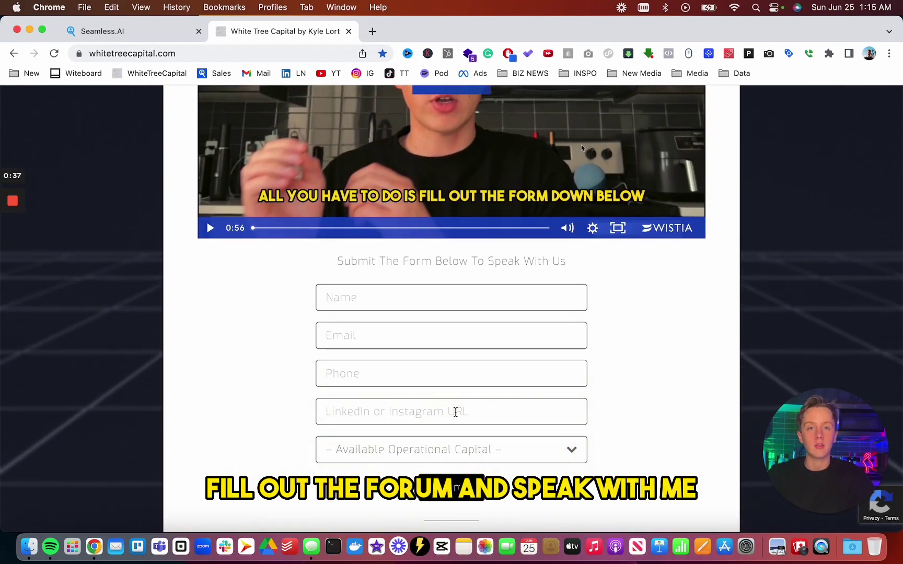
pyautogui.click(143, 34)
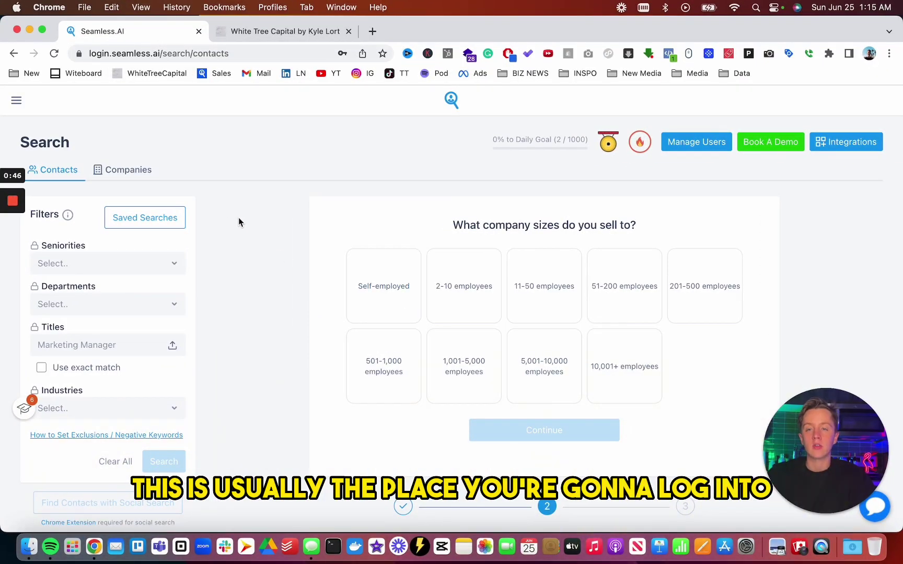
pyautogui.click(17, 101)
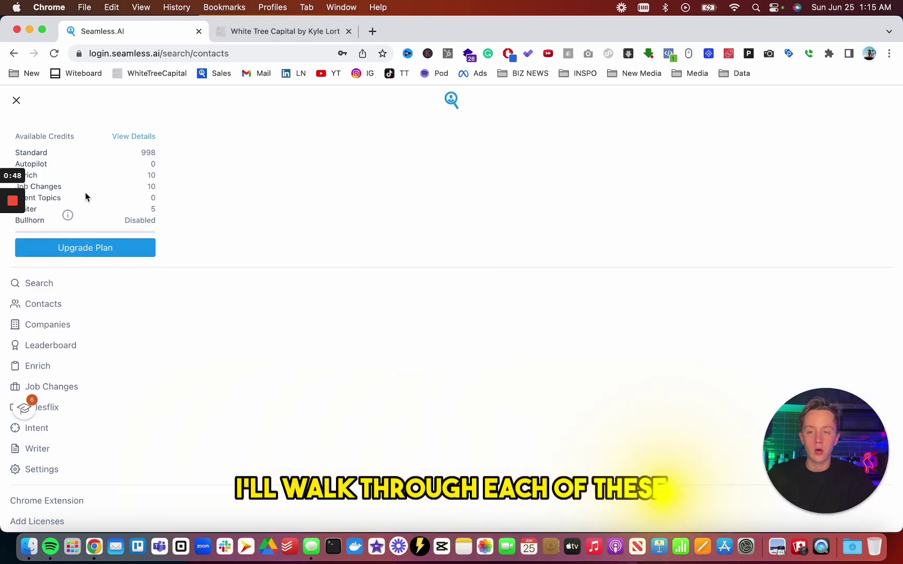
pyautogui.click(36, 291)
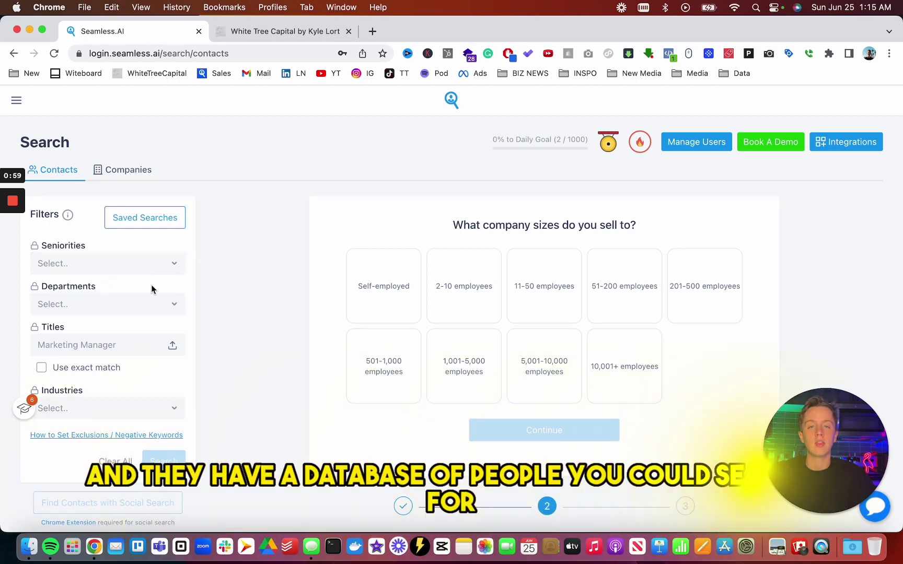
# Preview the Seniorities and Departments filters, trying C-Level but leaving both unset.
pyautogui.click(109, 266)
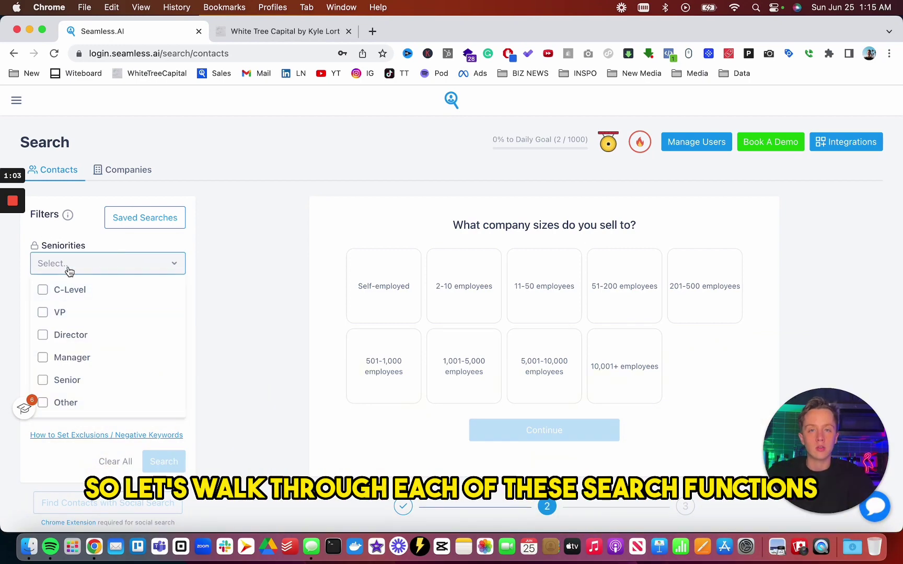
pyautogui.click(82, 299)
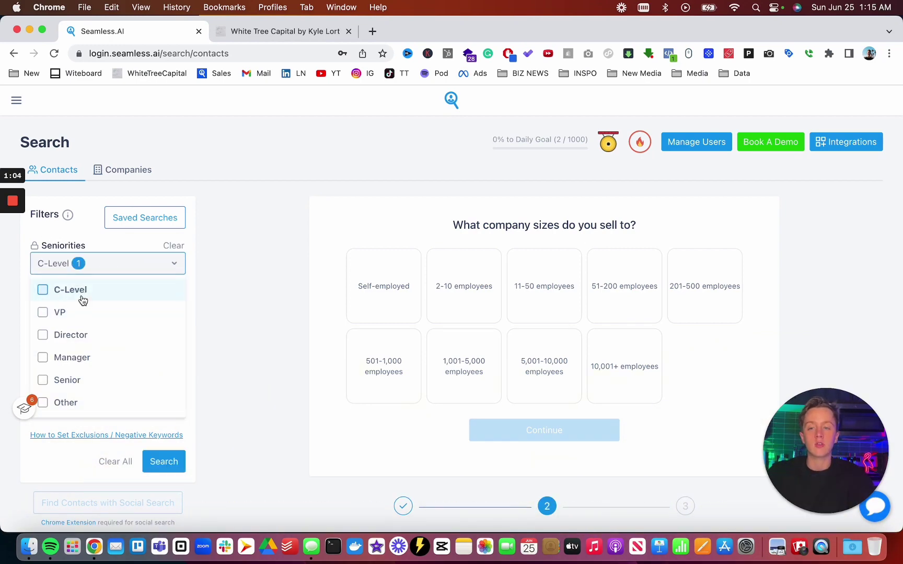
pyautogui.click(41, 289)
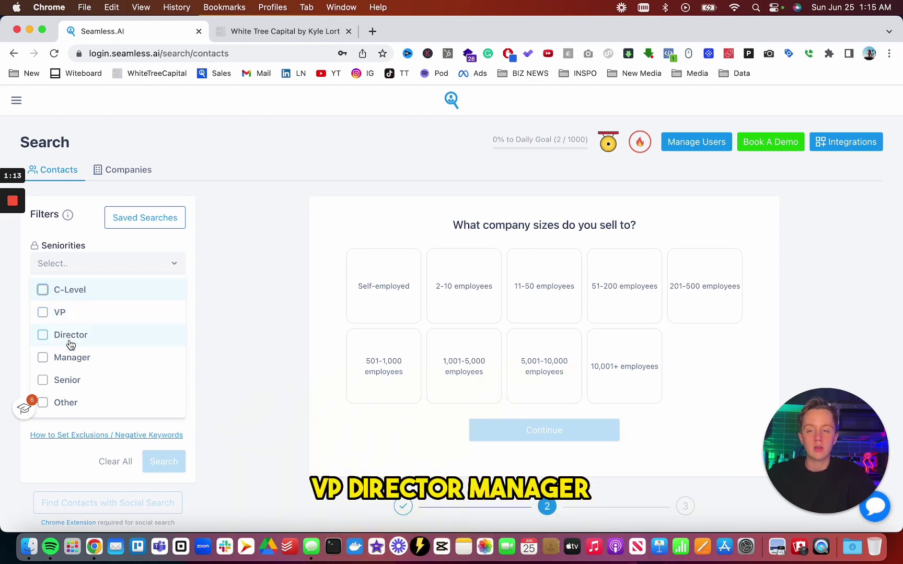
pyautogui.click(291, 311)
pyautogui.click(115, 298)
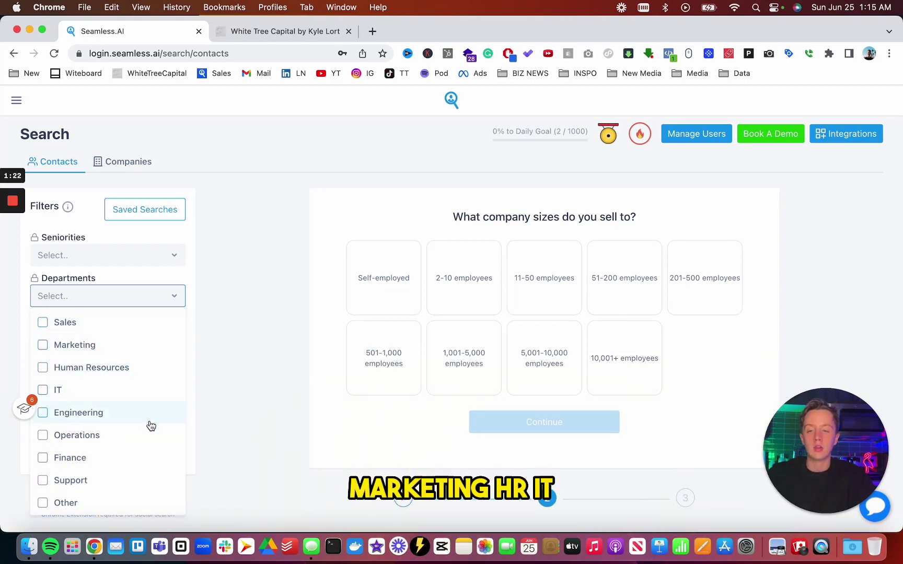
pyautogui.click(246, 375)
# Add Computer Software as the industry filter.
pyautogui.scroll(-1, 245, 375)
pyautogui.scroll(-2, 120, 319)
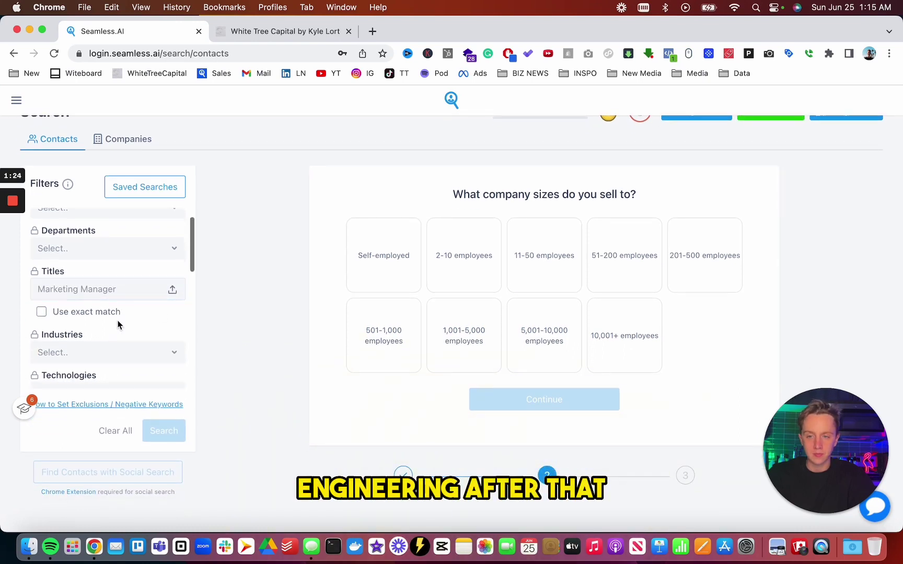
pyautogui.scroll(-1, 118, 322)
pyautogui.click(77, 297)
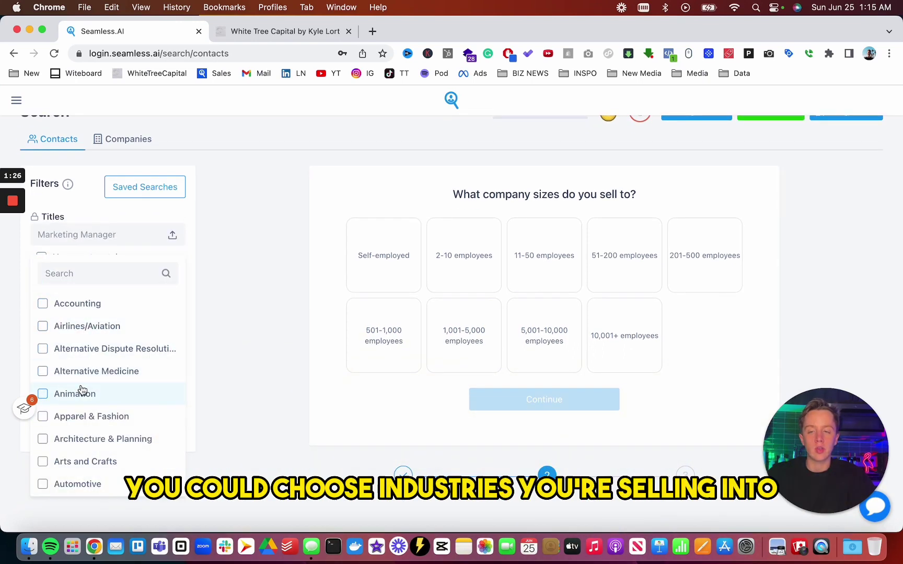
pyautogui.scroll(-1, 81, 389)
pyautogui.scroll(1, 84, 392)
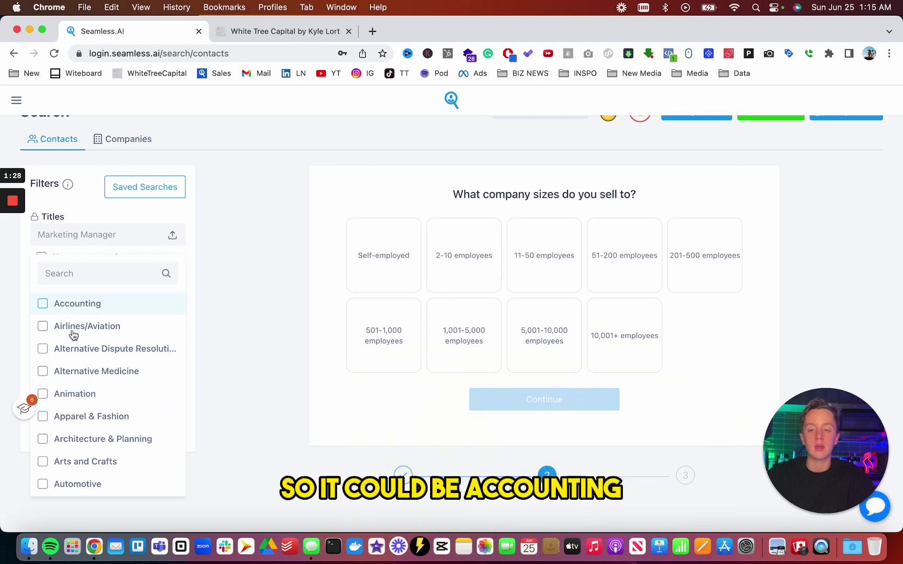
pyautogui.scroll(-2, 95, 412)
pyautogui.scroll(-6, 95, 338)
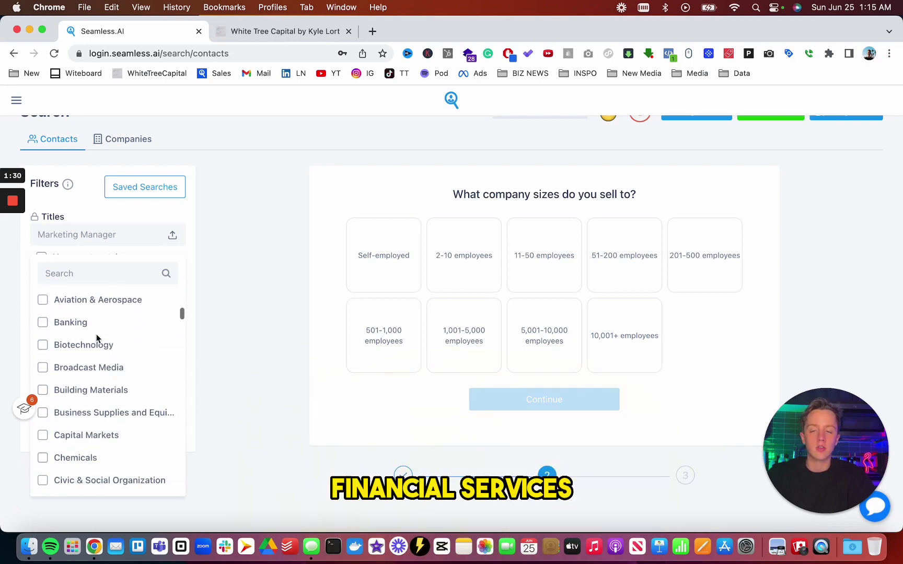
pyautogui.scroll(-6, 92, 377)
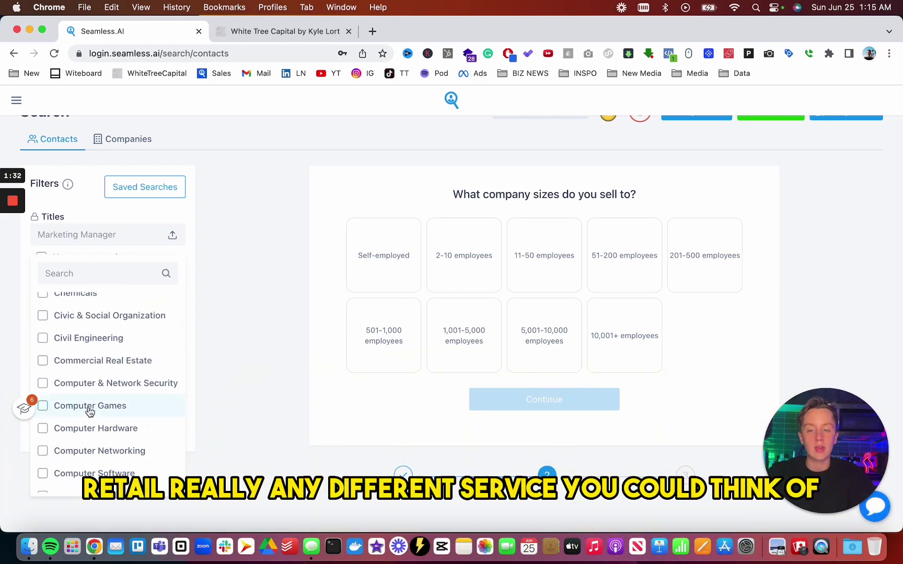
pyautogui.scroll(-2, 90, 413)
pyautogui.click(93, 442)
# Set the seniority filter to C-Level, leaving departments unchanged.
pyautogui.click(254, 329)
pyautogui.scroll(3, 121, 287)
pyautogui.scroll(4, 121, 288)
pyautogui.click(70, 266)
pyautogui.click(69, 298)
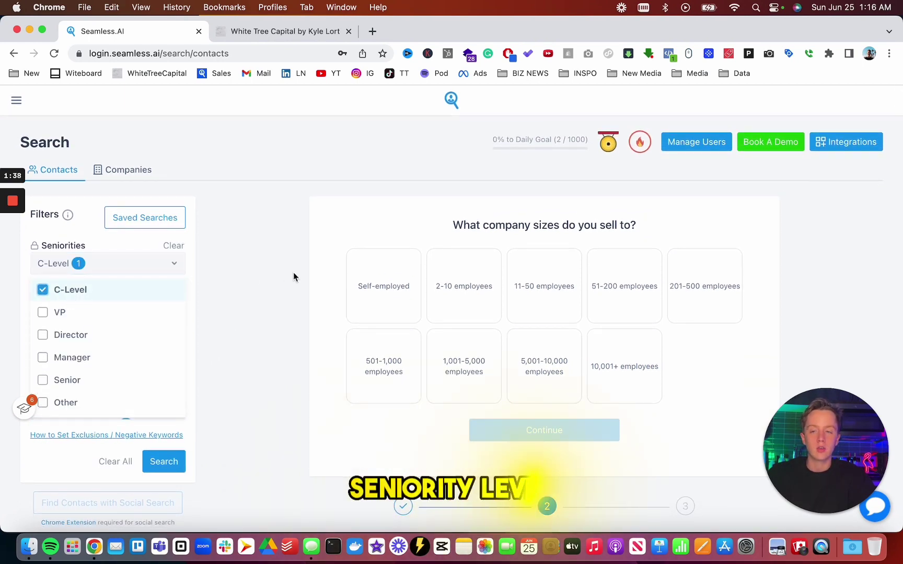
pyautogui.click(291, 273)
pyautogui.click(78, 323)
pyautogui.click(97, 321)
# Add CEO, Founder and President as job title filters.
pyautogui.write('CEO')
pyautogui.press('Return')
pyautogui.write('Founder')
pyautogui.press('Return')
pyautogui.write('President')
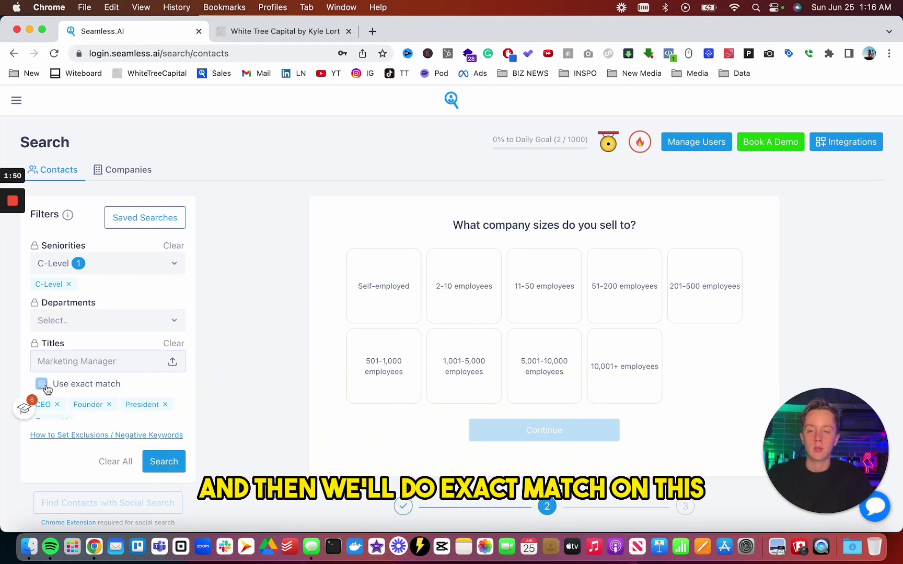
# Try Shopify as a technology filter, then clear it so technologies stay unrestricted.
pyautogui.scroll(-5, 46, 389)
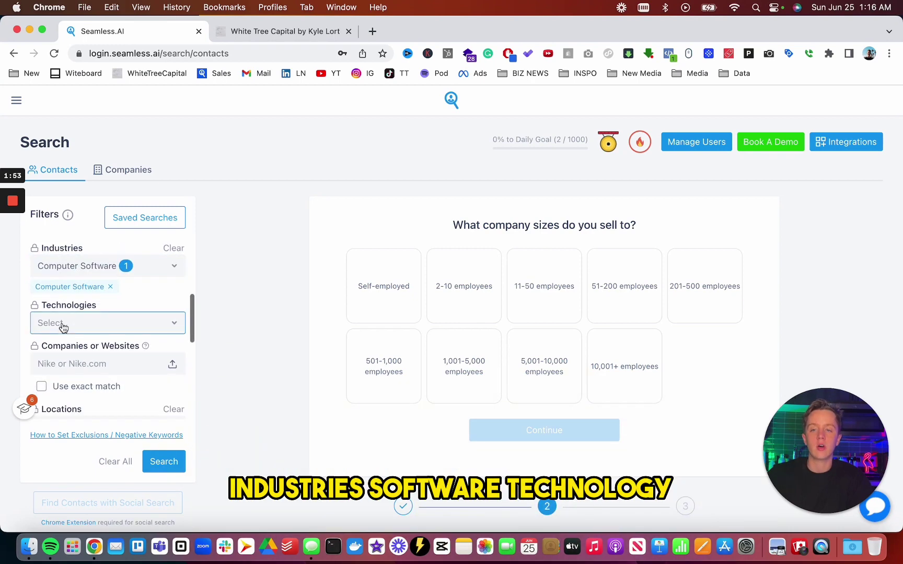
pyautogui.click(51, 324)
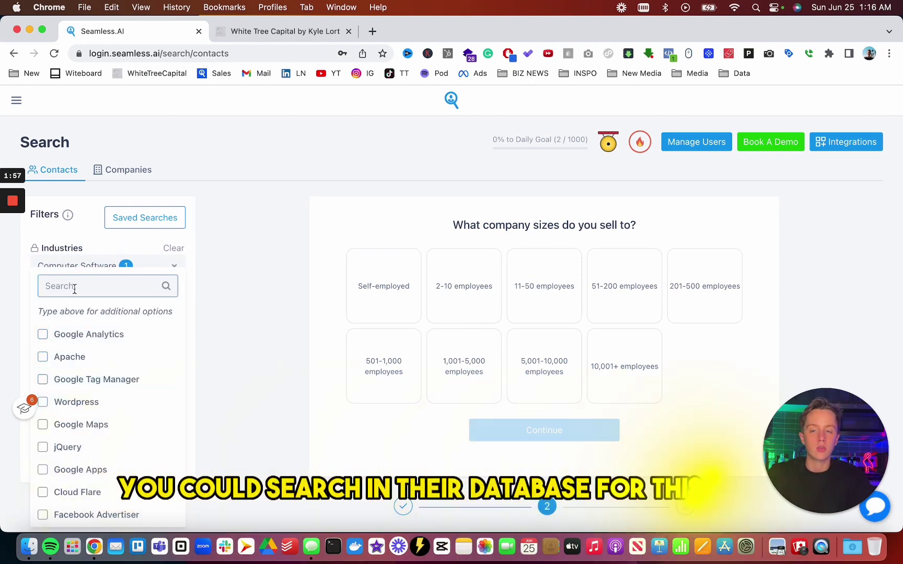
pyautogui.write('Shopif')
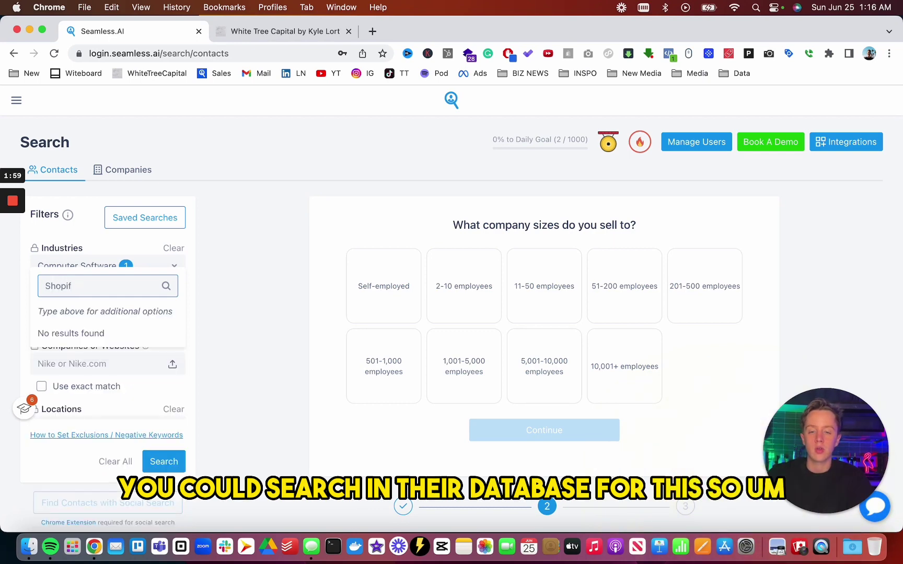
pyautogui.write('y')
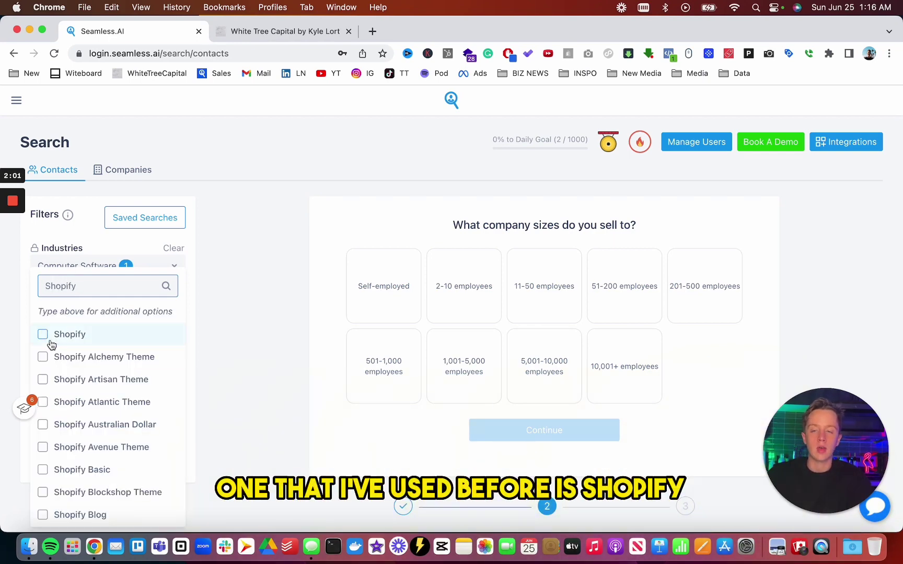
pyautogui.press('BackSpace')
pyautogui.press('BackSpace')
pyautogui.press('BackSpace')
pyautogui.press('BackSpace')
pyautogui.press('BackSpace')
pyautogui.press('BackSpace')
pyautogui.press('BackSpace')
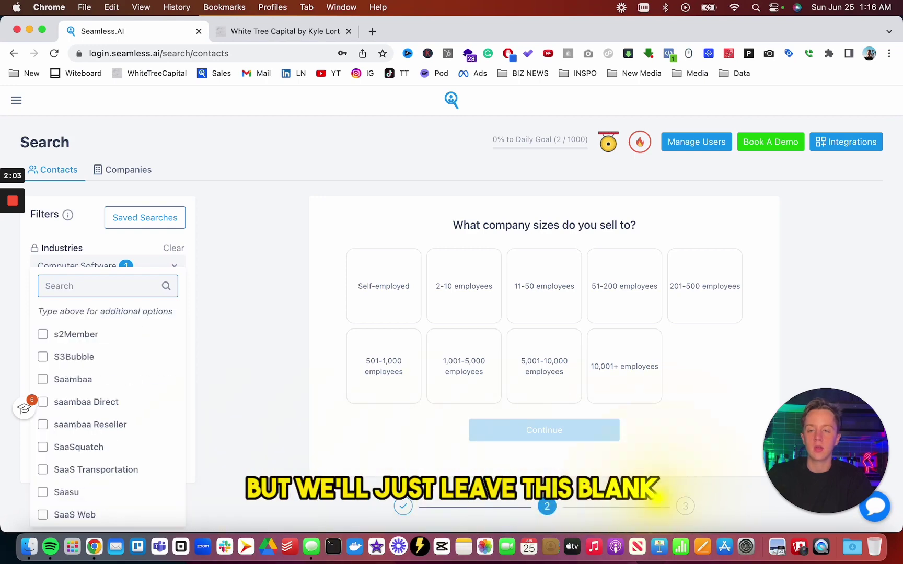
pyautogui.click(256, 303)
# Open the Companies or Websites filter without entering any company.
pyautogui.scroll(-1, 168, 355)
pyautogui.scroll(-1, 169, 355)
pyautogui.click(93, 320)
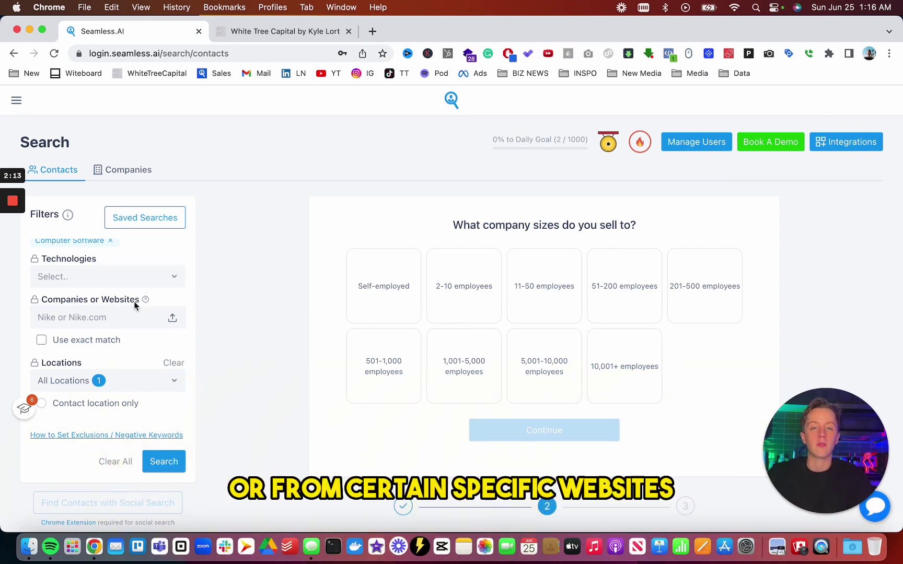
pyautogui.click(123, 316)
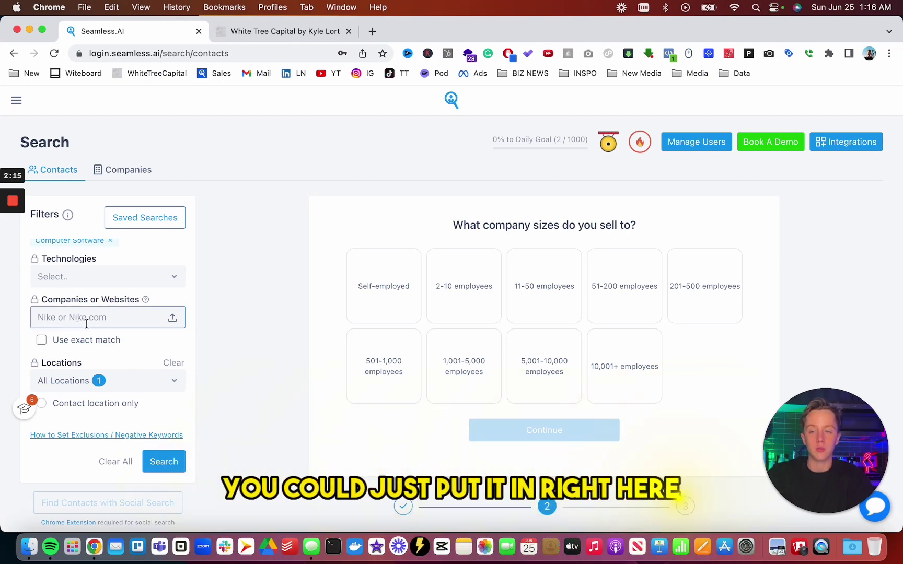
pyautogui.scroll(-1, 36, 329)
pyautogui.scroll(-2, 51, 328)
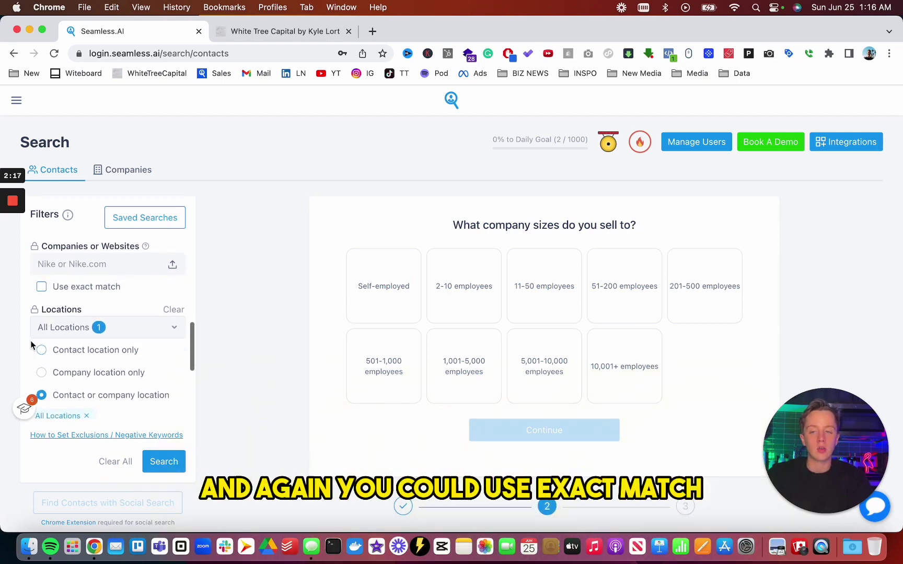
pyautogui.scroll(-2, 43, 332)
# Replace All Locations with Utah as the location filter.
pyautogui.click(68, 301)
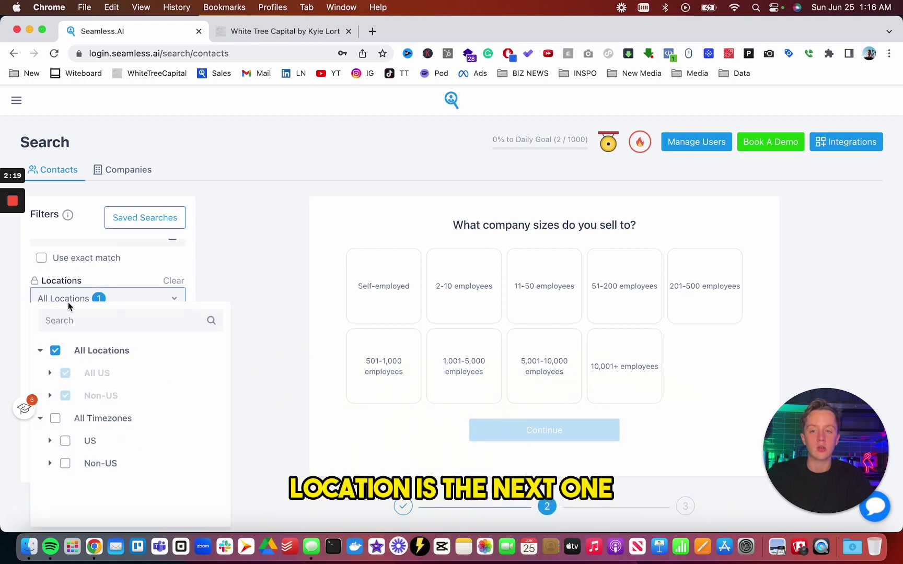
pyautogui.click(55, 351)
pyautogui.write('UTah')
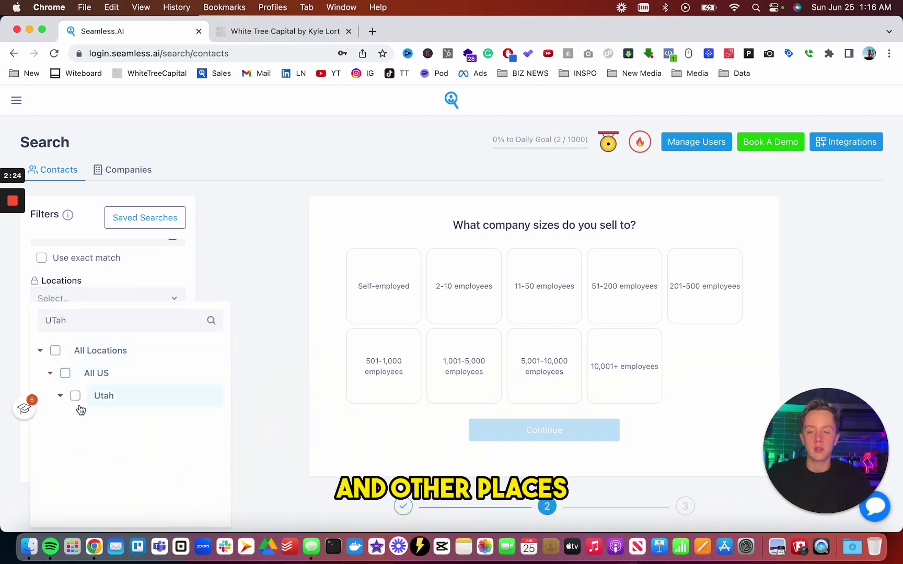
pyautogui.click(76, 395)
pyautogui.click(271, 270)
# Check the Employee Sizes and Estimated Revenue options, leaving both unset.
pyautogui.scroll(-4, 113, 311)
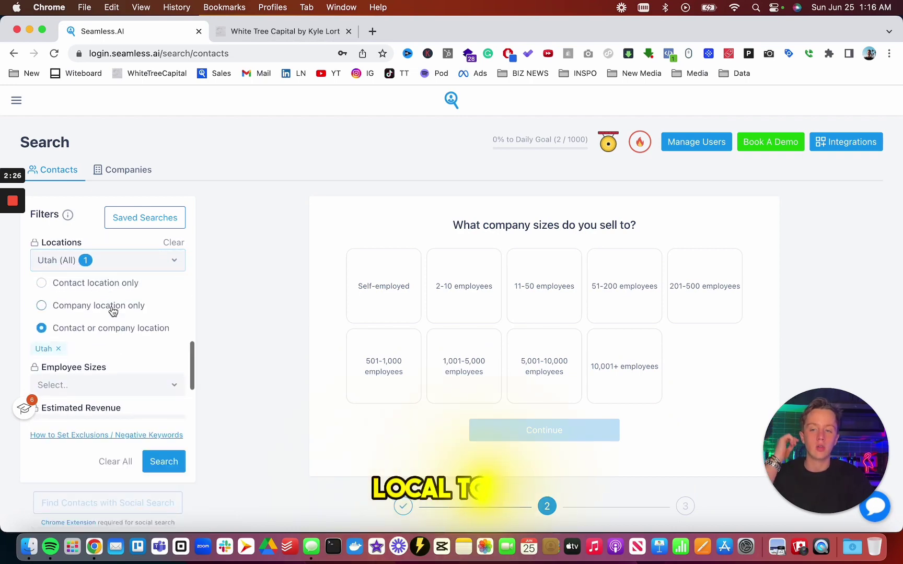
pyautogui.click(91, 323)
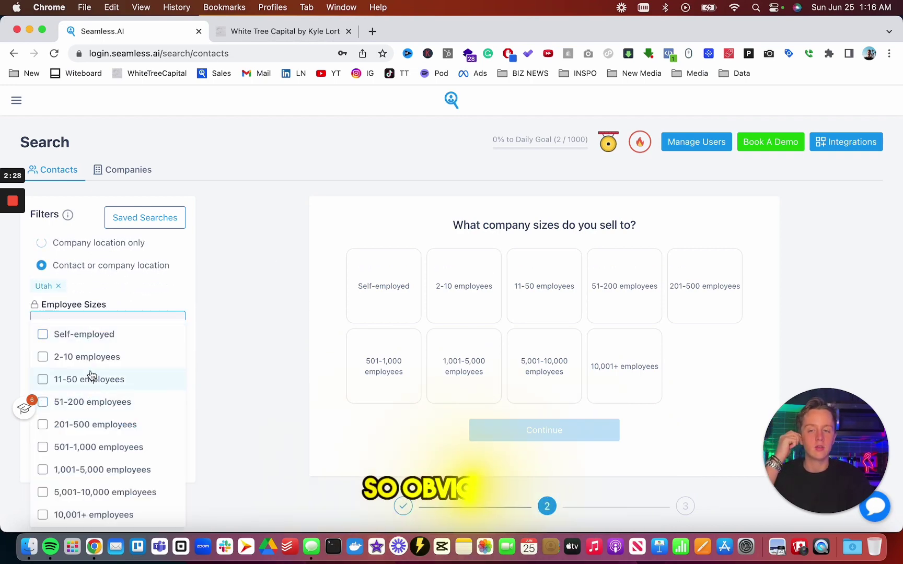
pyautogui.click(226, 342)
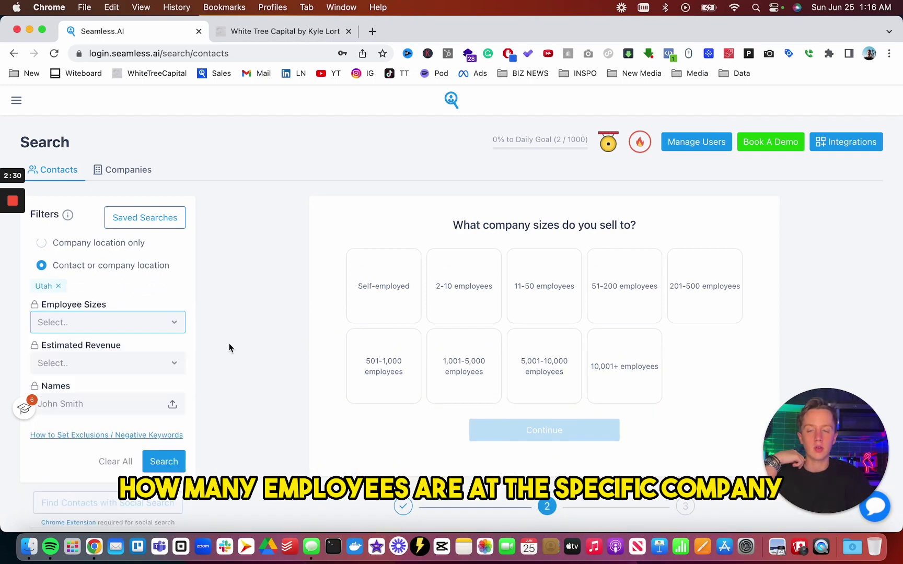
pyautogui.scroll(-2, 155, 343)
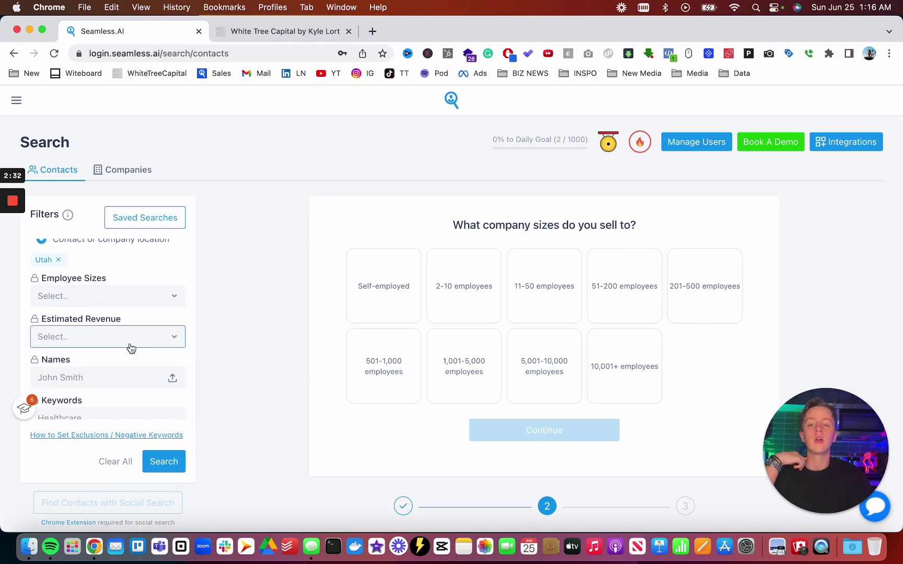
pyautogui.scroll(-1, 82, 337)
pyautogui.click(81, 327)
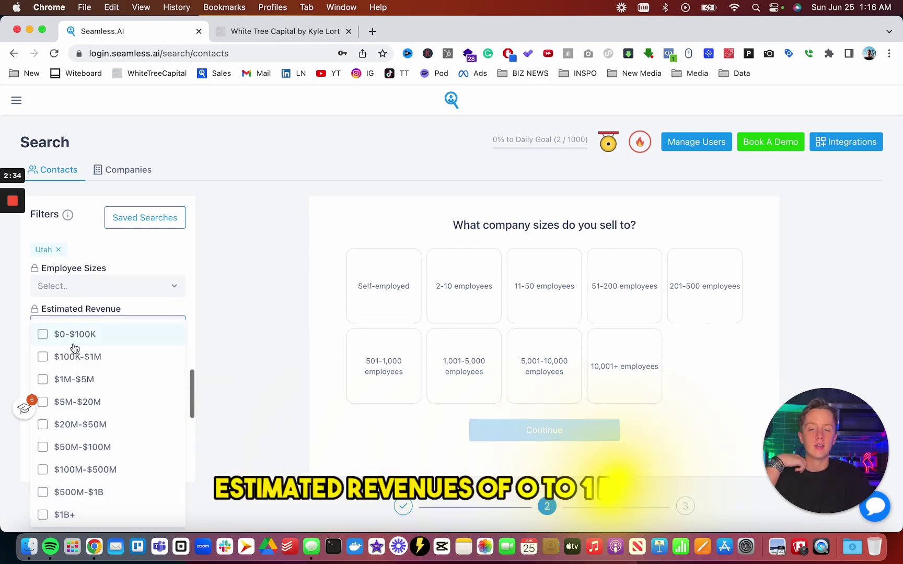
pyautogui.click(246, 359)
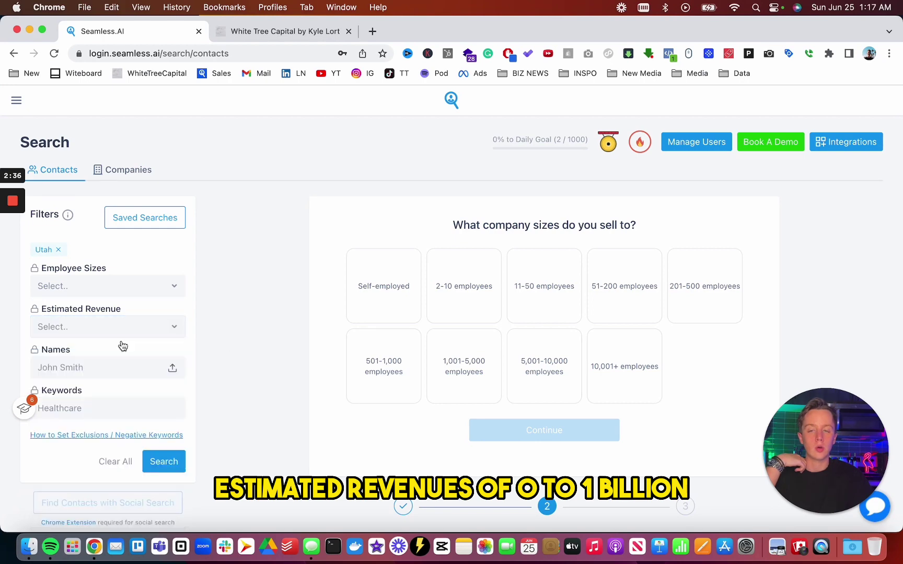
pyautogui.scroll(-2, 83, 301)
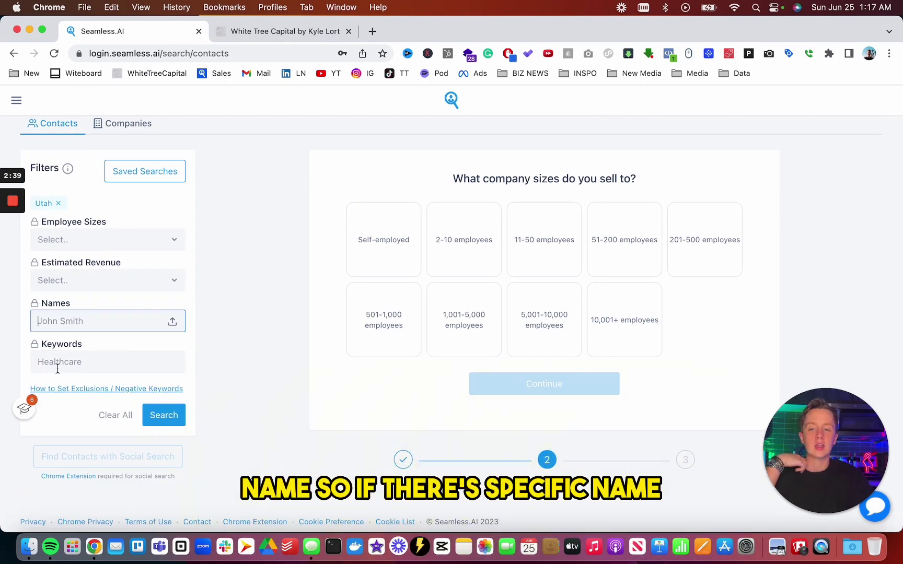
# Run the Utah contact search and browse the 500+ results.
pyautogui.click(179, 418)
pyautogui.scroll(1, 115, 335)
pyautogui.scroll(5, 105, 335)
pyautogui.scroll(-1, 99, 328)
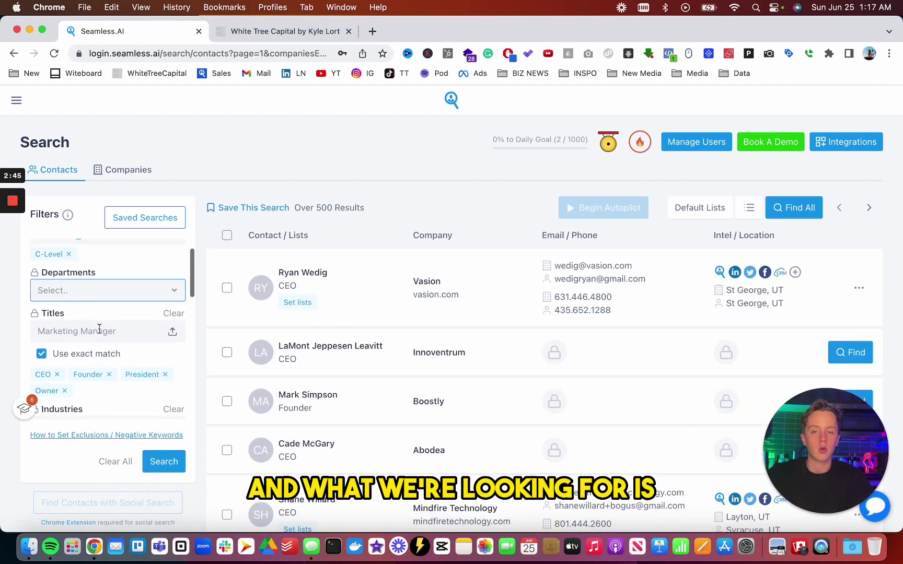
pyautogui.scroll(-5, 112, 312)
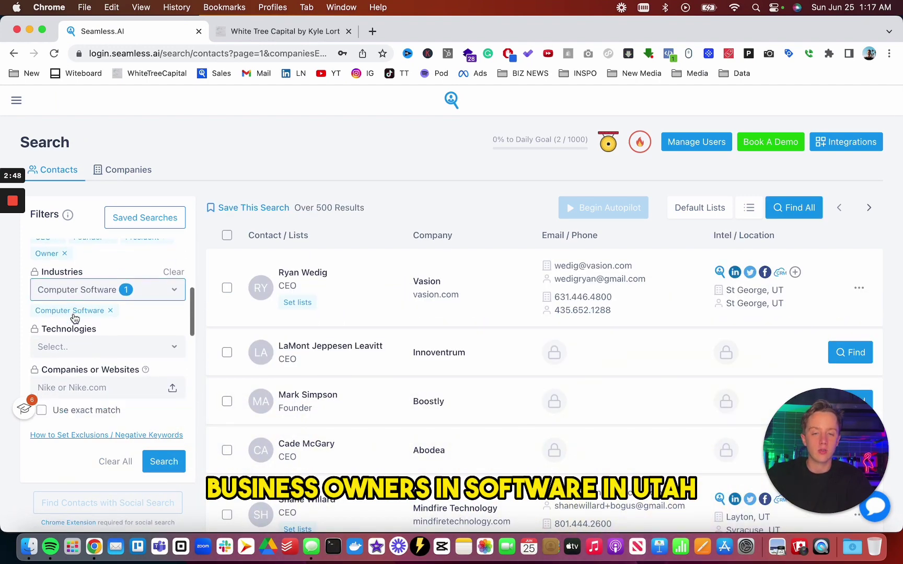
pyautogui.scroll(4, 115, 345)
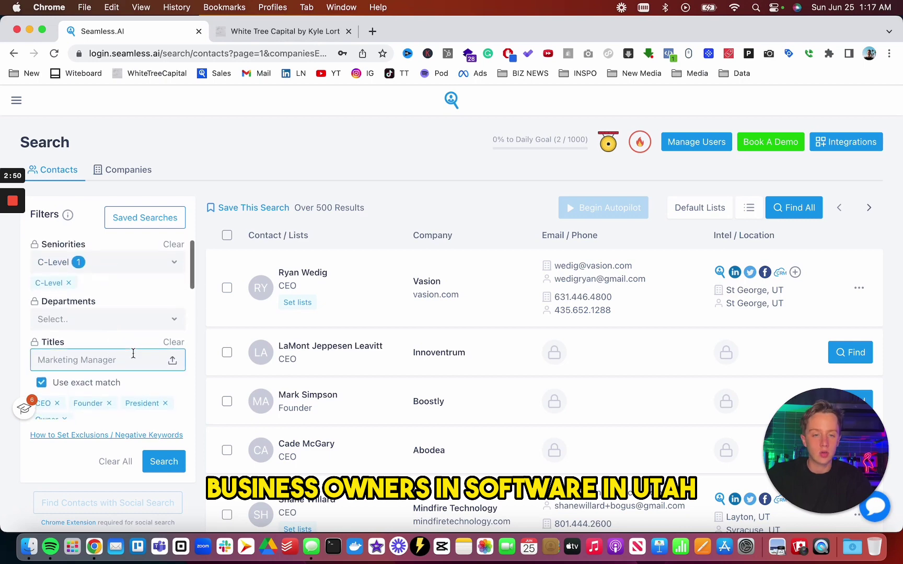
pyautogui.scroll(-2, 410, 374)
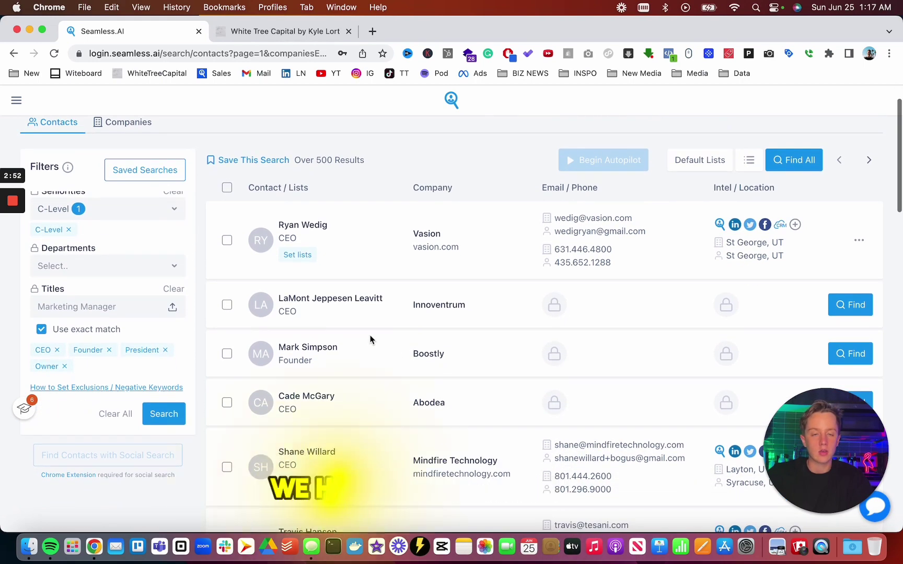
pyautogui.scroll(-1, 382, 355)
pyautogui.scroll(-1, 667, 306)
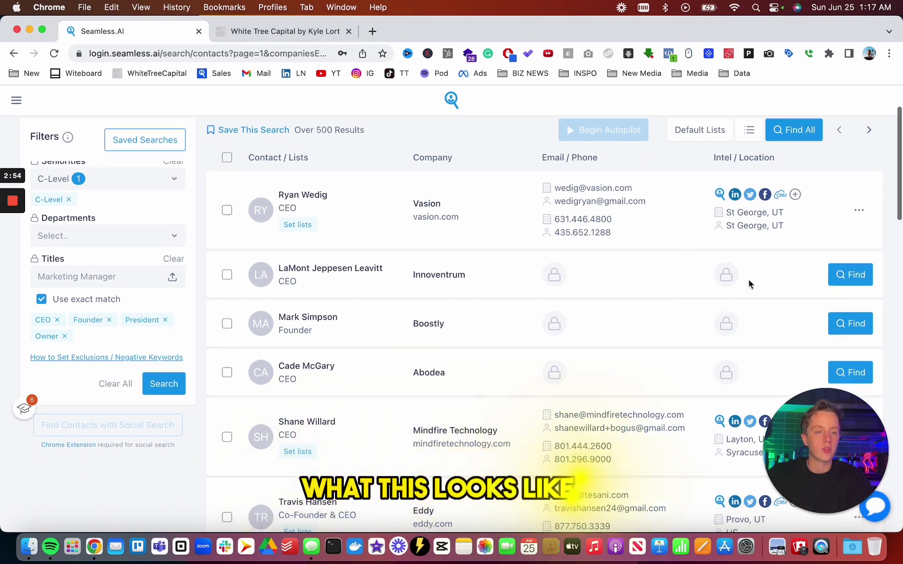
pyautogui.scroll(3, 649, 294)
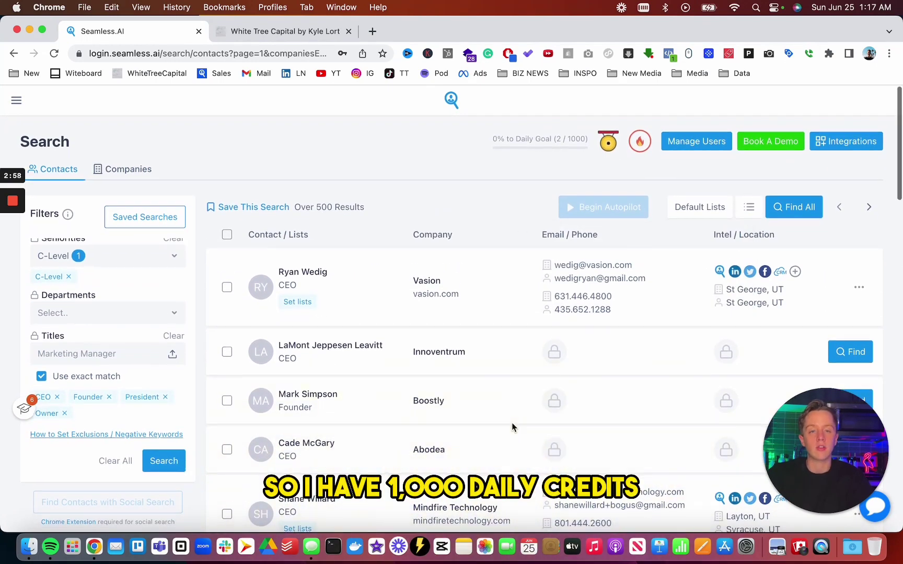
pyautogui.scroll(-2, 496, 399)
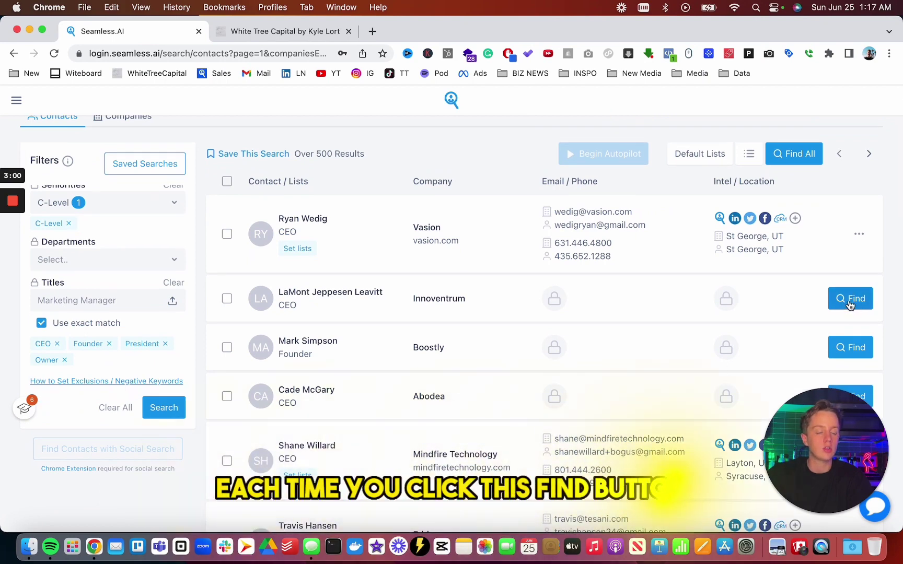
# Reveal the second contact's email and phone details, then switch to Companies search.
pyautogui.click(844, 302)
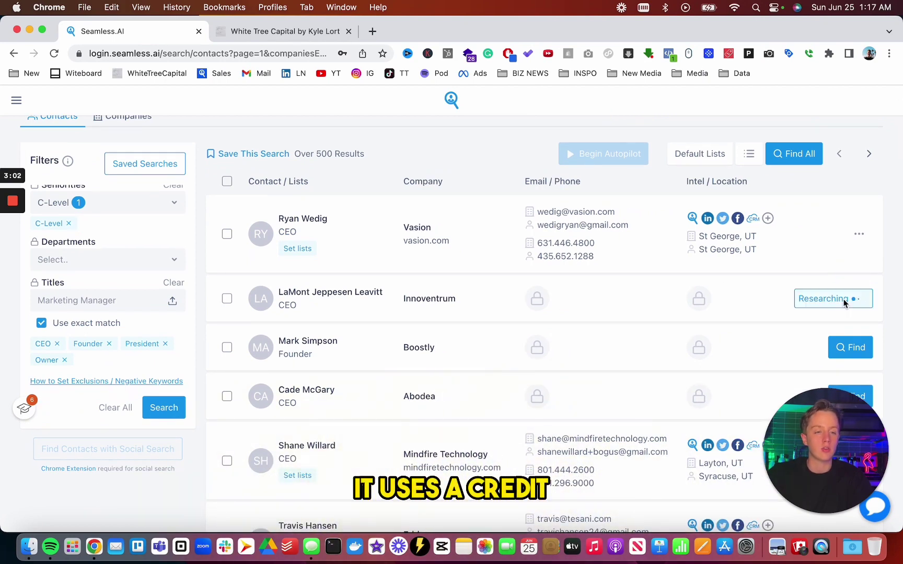
pyautogui.scroll(2, 820, 313)
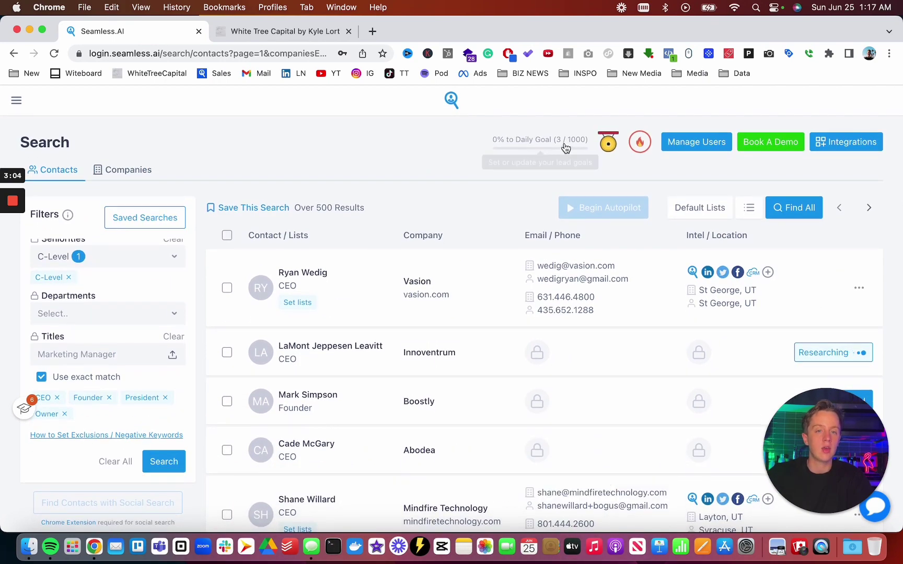
pyautogui.scroll(-1, 547, 290)
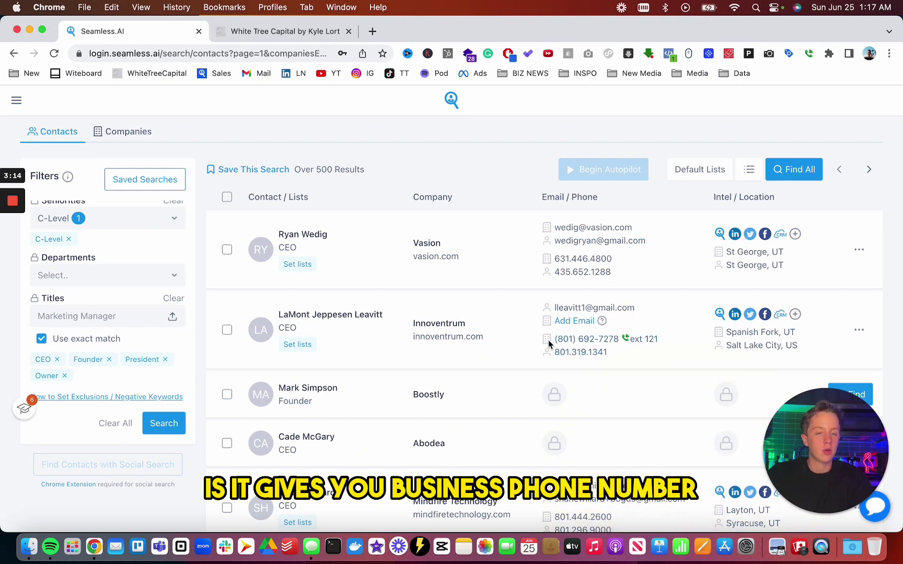
pyautogui.moveTo(565, 312)
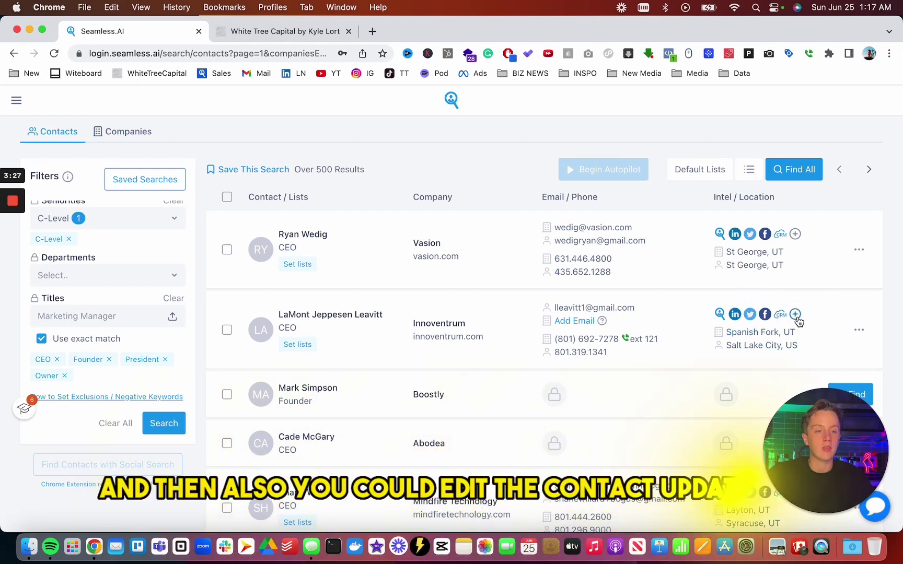
pyautogui.scroll(-3, 830, 337)
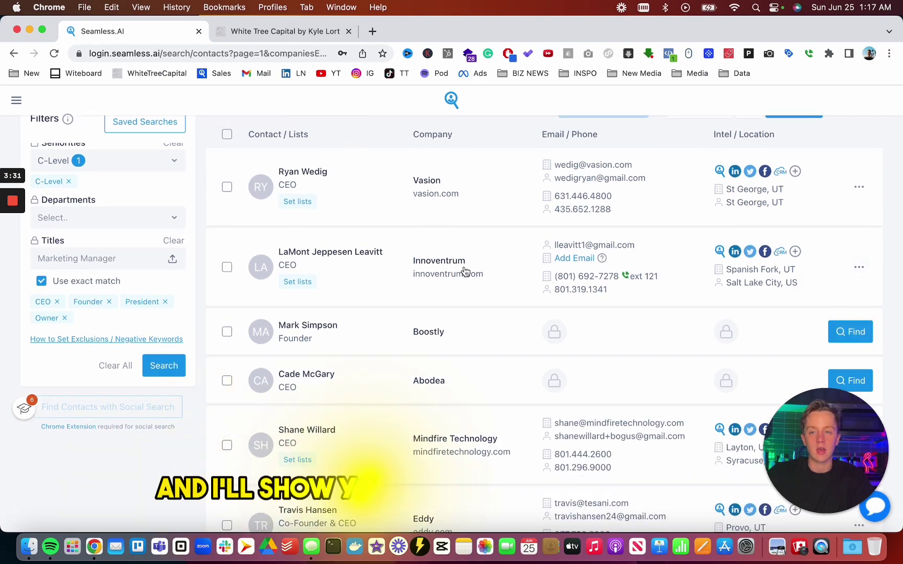
pyautogui.scroll(3, 458, 329)
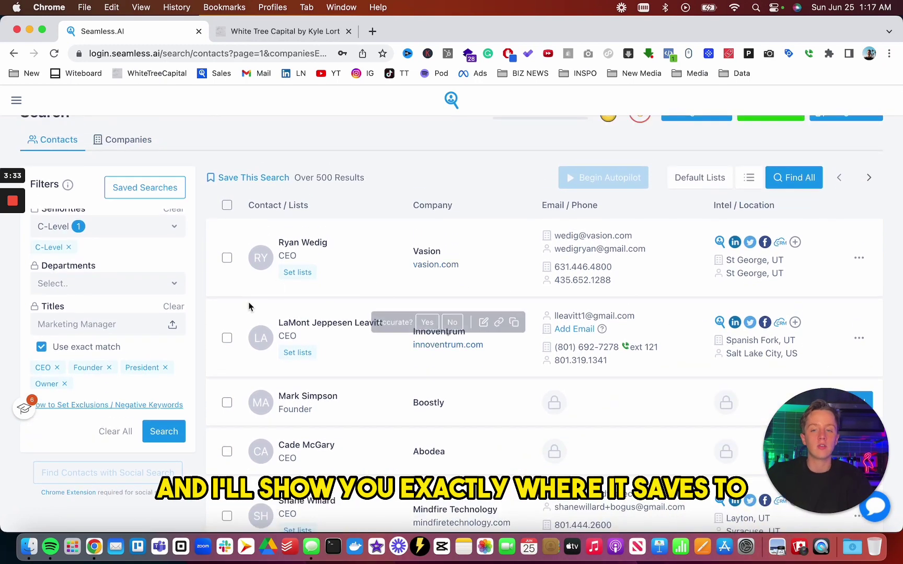
pyautogui.scroll(2, 314, 327)
pyautogui.click(137, 176)
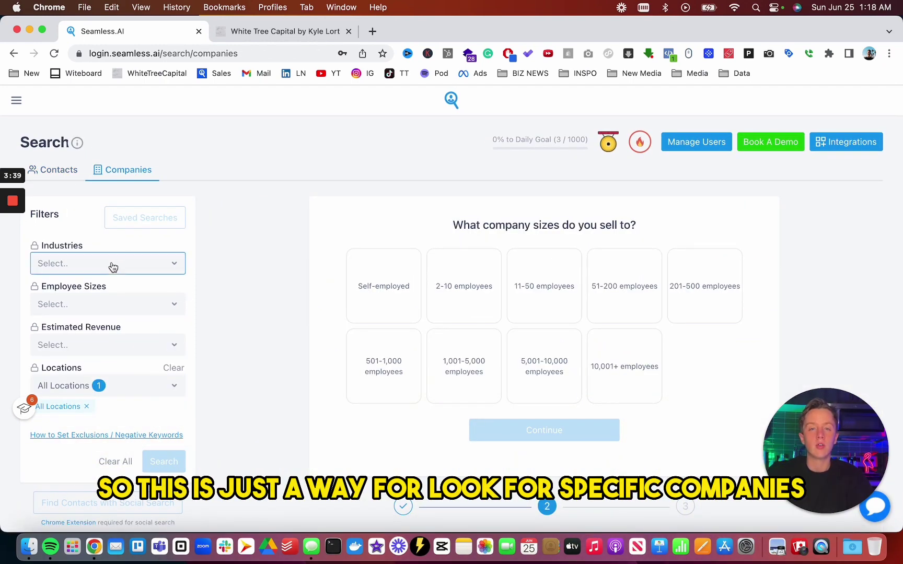
# Type 'Comput' in the industry list, then set the company location to Utah.
pyautogui.click(113, 263)
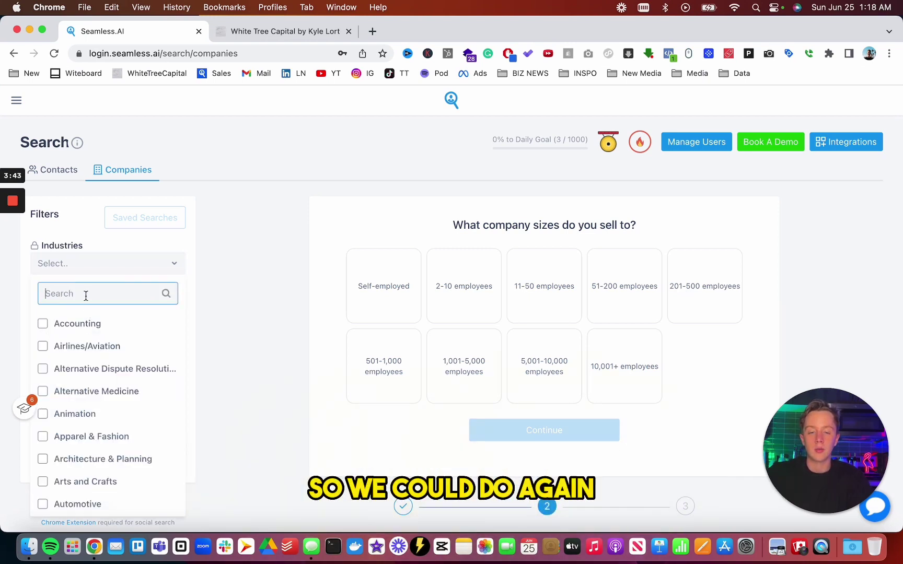
pyautogui.write('Comput')
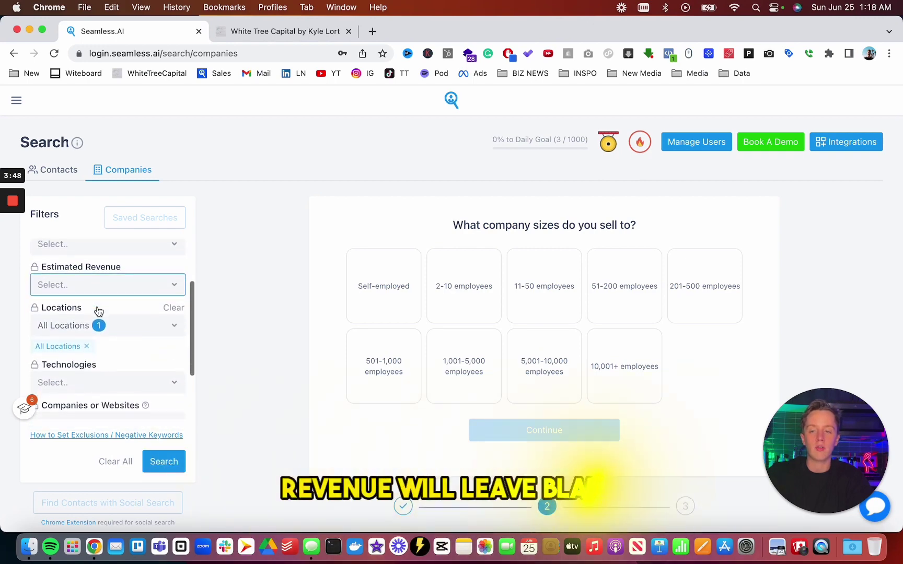
pyautogui.click(122, 326)
pyautogui.write('Utah')
pyautogui.click(72, 395)
pyautogui.click(269, 266)
# Run the Utah company search and scroll through the 800+ results led by Qualtrics.
pyautogui.scroll(-4, 117, 340)
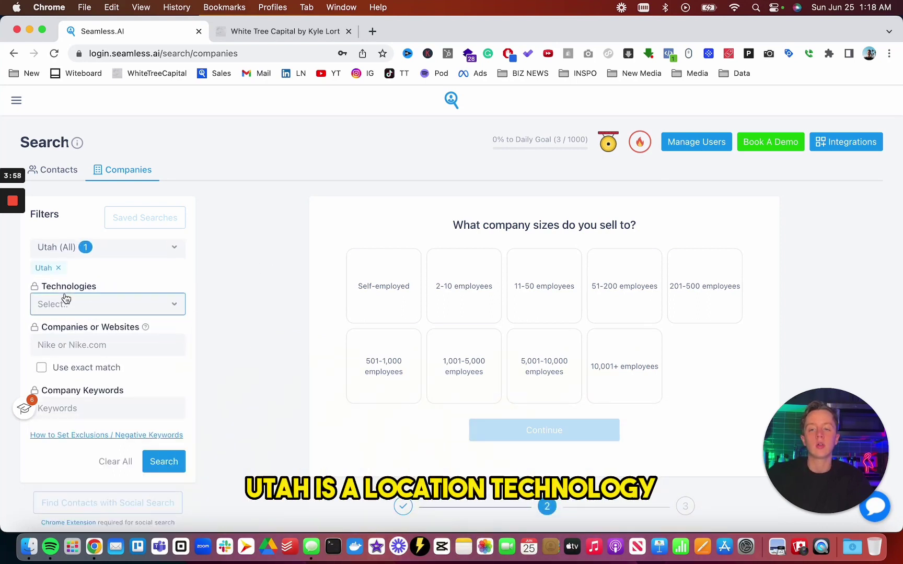
pyautogui.scroll(-1, 33, 314)
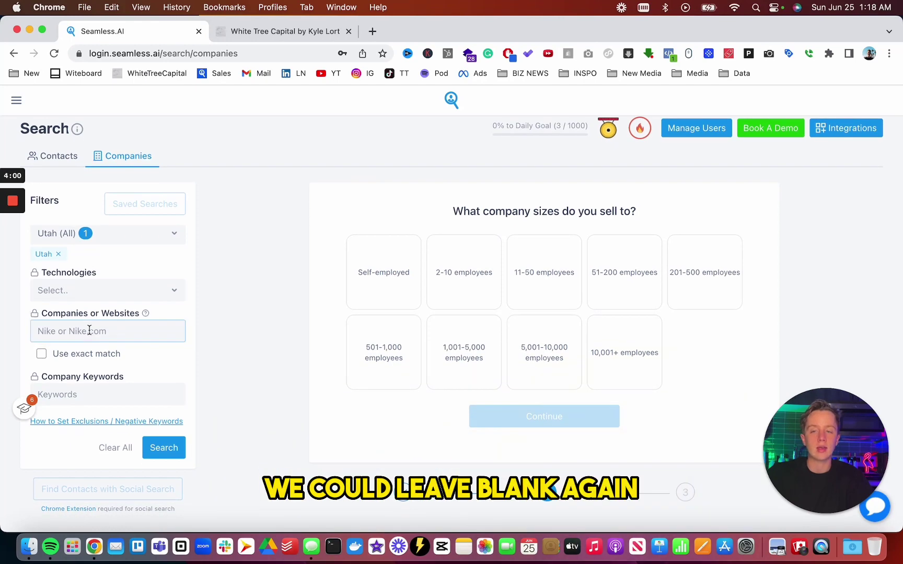
pyautogui.scroll(-1, 83, 324)
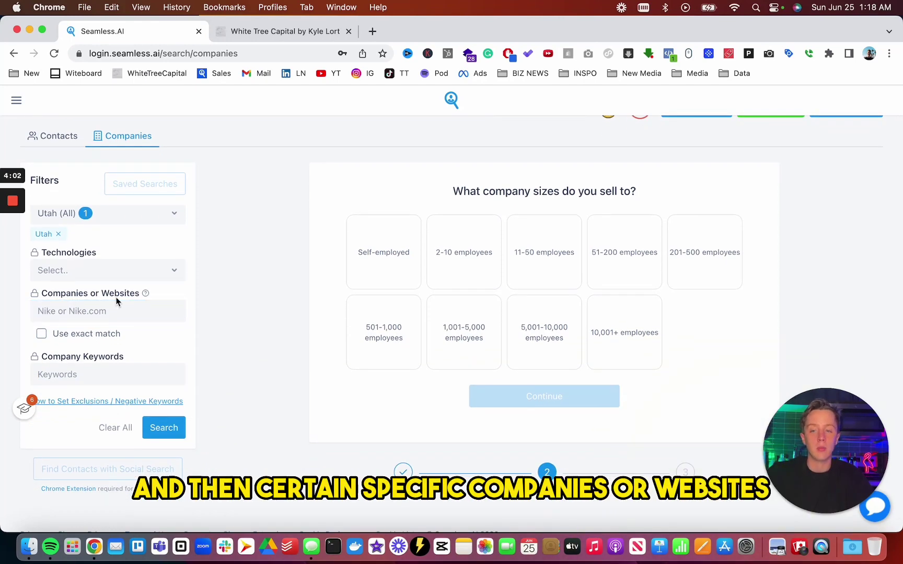
pyautogui.scroll(-1, 110, 341)
pyautogui.click(95, 355)
pyautogui.click(162, 417)
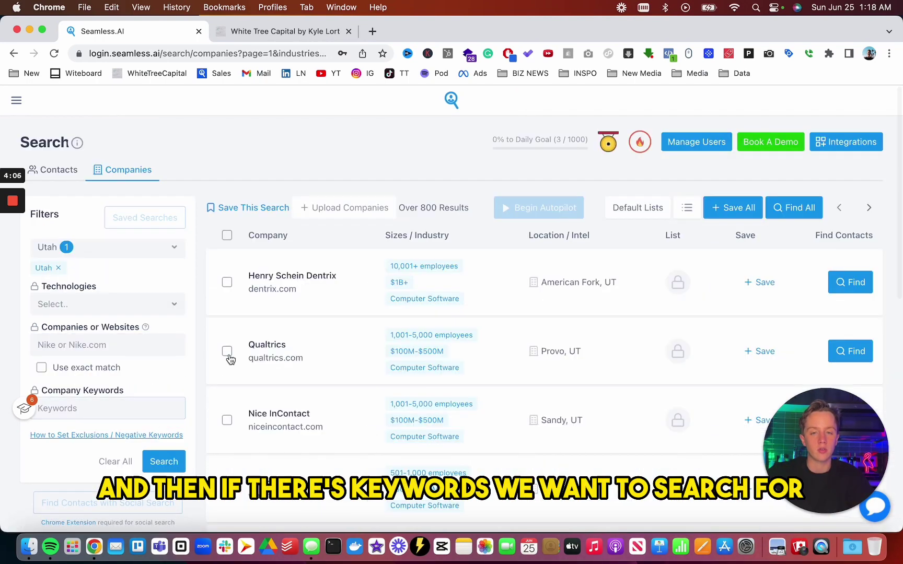
pyautogui.scroll(-1, 225, 366)
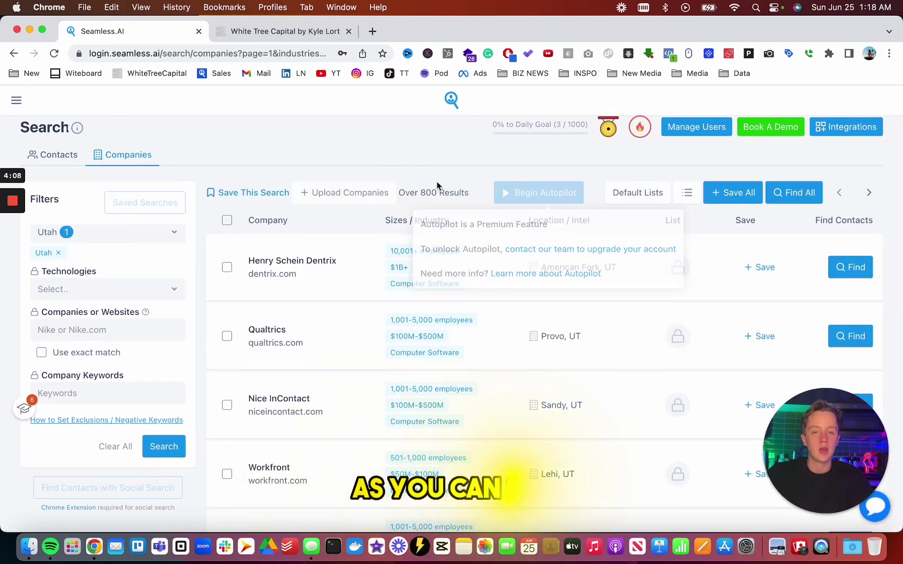
pyautogui.scroll(-1, 434, 257)
pyautogui.scroll(-2, 796, 297)
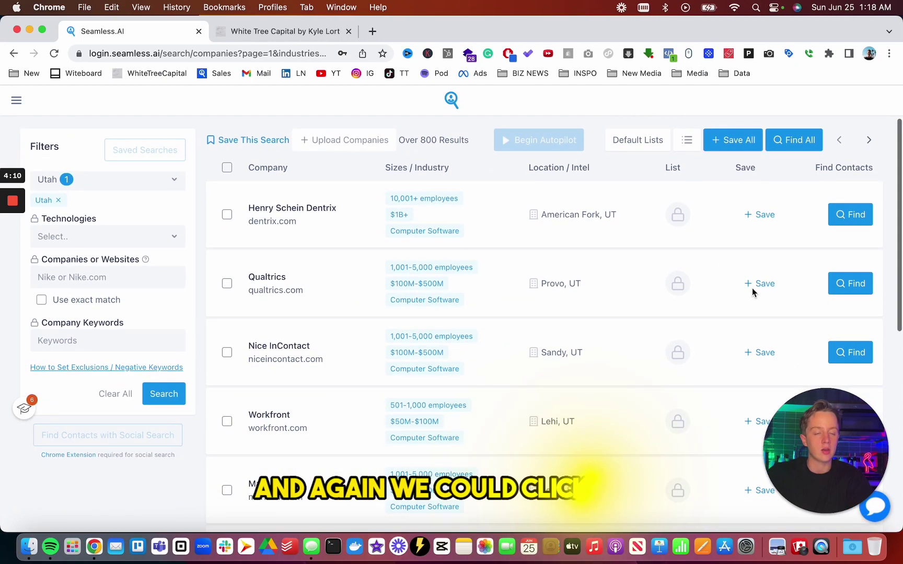
pyautogui.scroll(-2, 820, 242)
pyautogui.scroll(4, 840, 260)
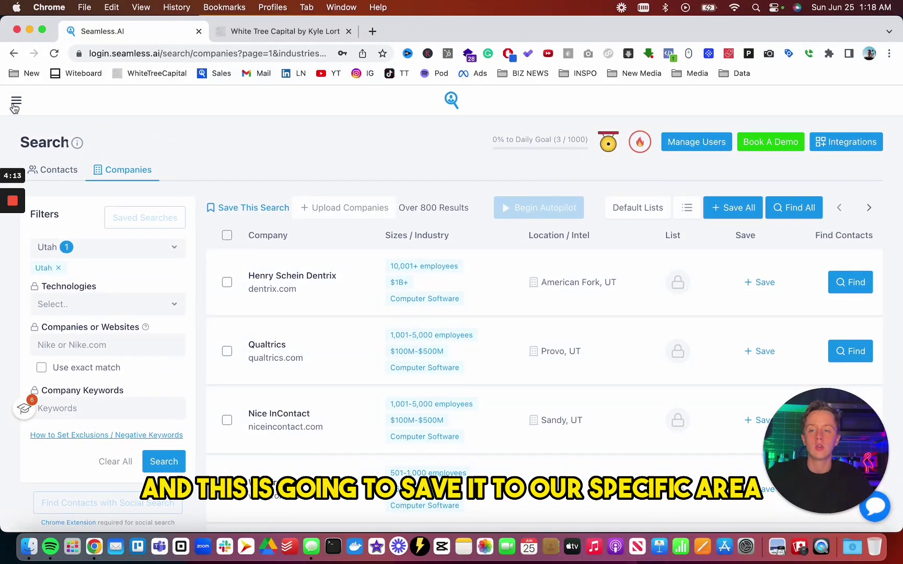
# Go to My Contacts and sort the 20,258 leads by Researched date, newest first.
pyautogui.click(16, 102)
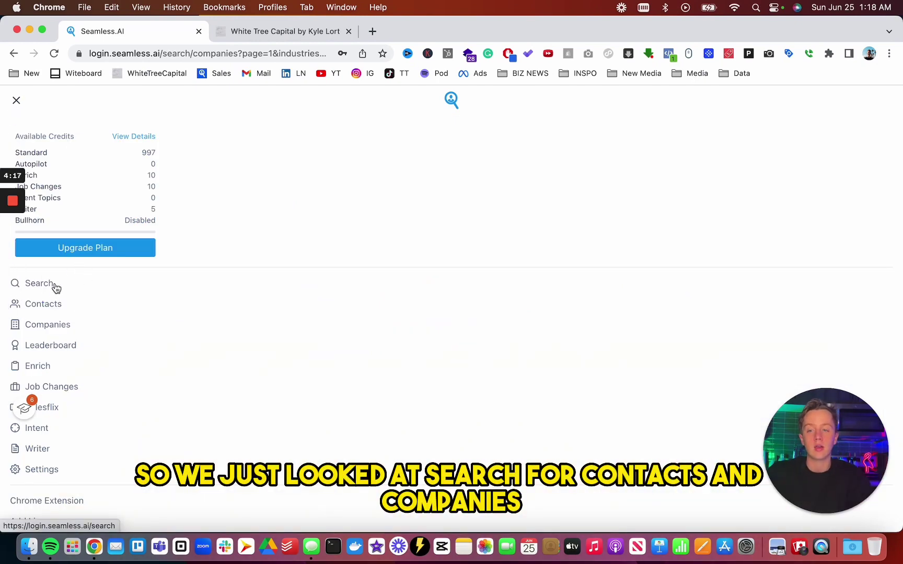
pyautogui.click(44, 308)
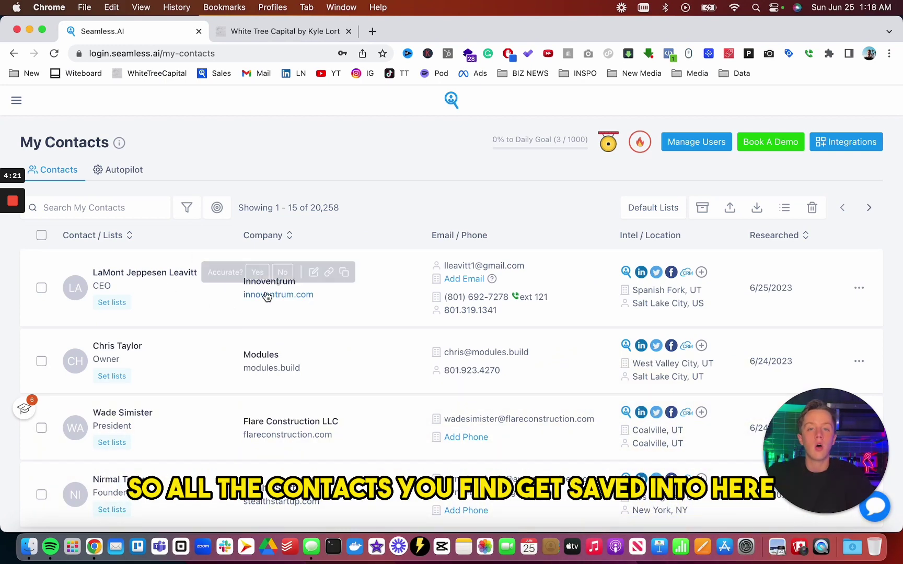
pyautogui.click(777, 236)
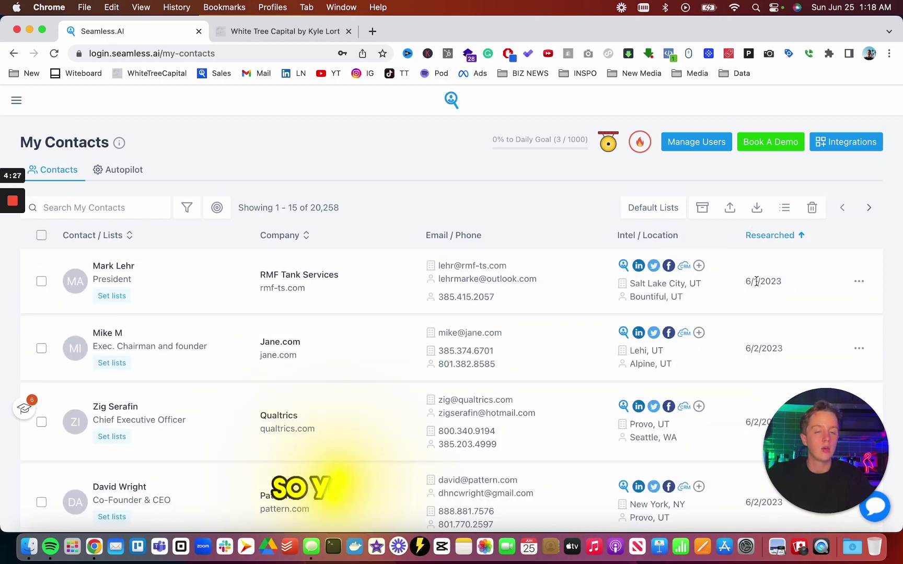
pyautogui.click(776, 237)
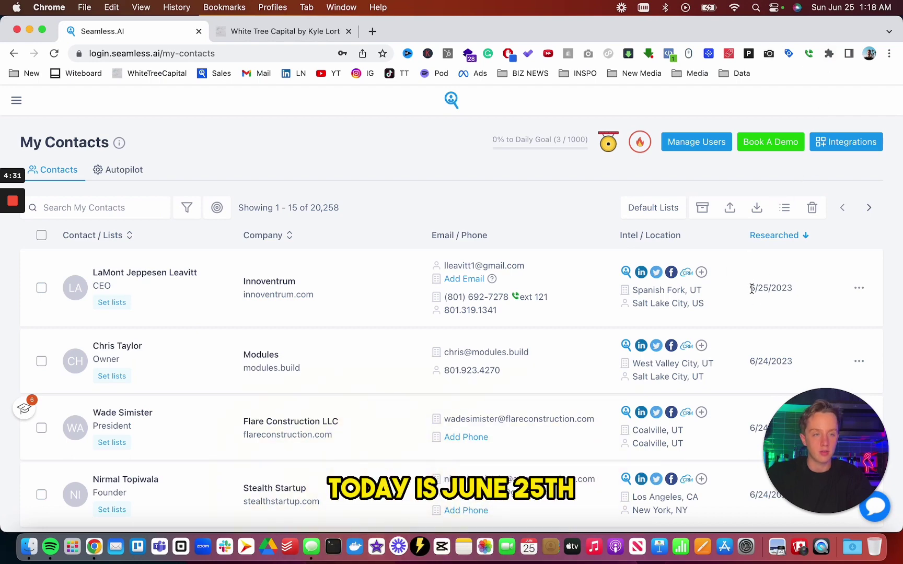
pyautogui.scroll(-2, 592, 343)
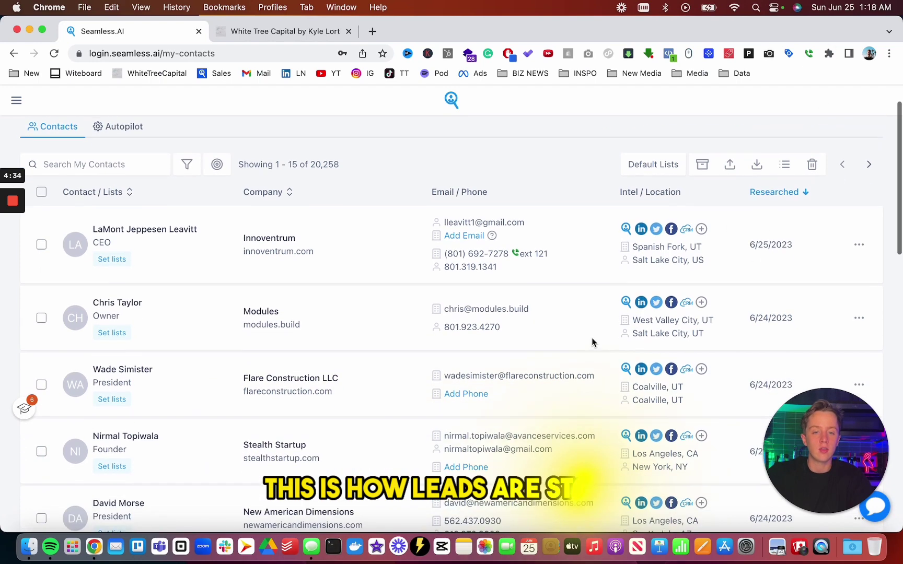
pyautogui.scroll(3, 584, 318)
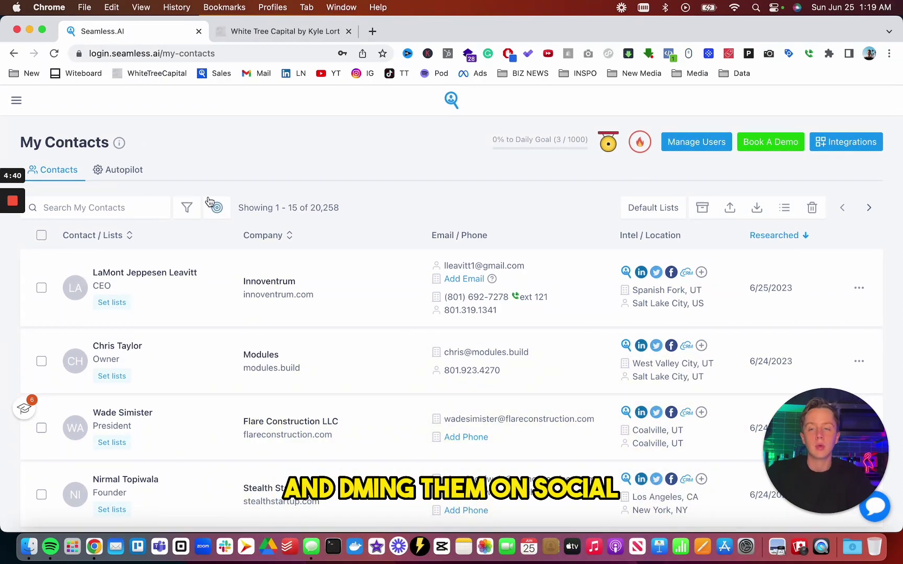
# Review the contacts Autopilot premium feature page.
pyautogui.click(119, 169)
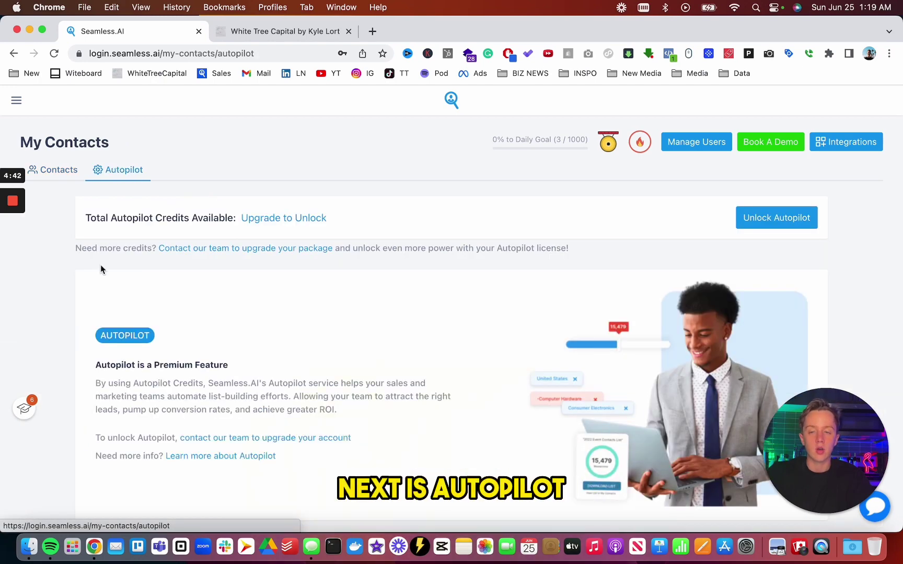
pyautogui.scroll(-1, 100, 265)
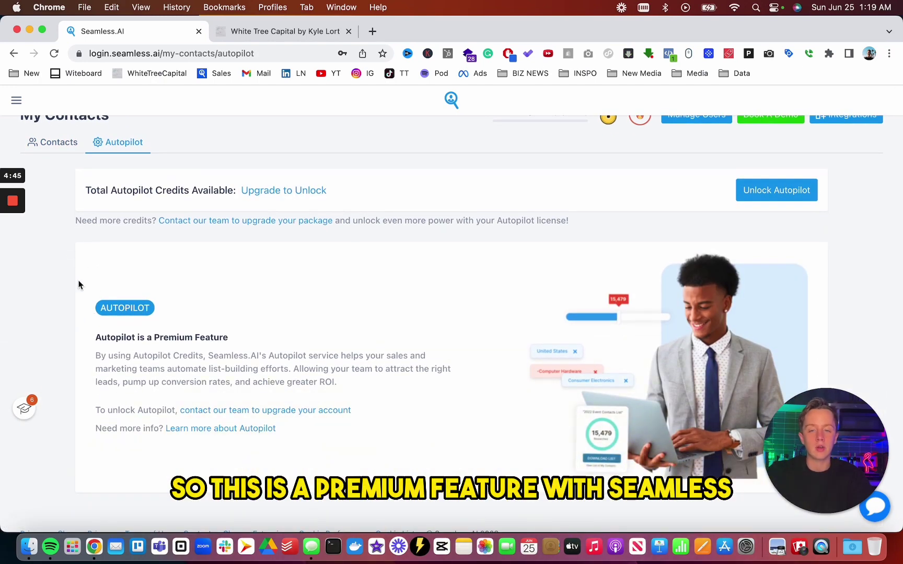
pyautogui.scroll(-1, 95, 296)
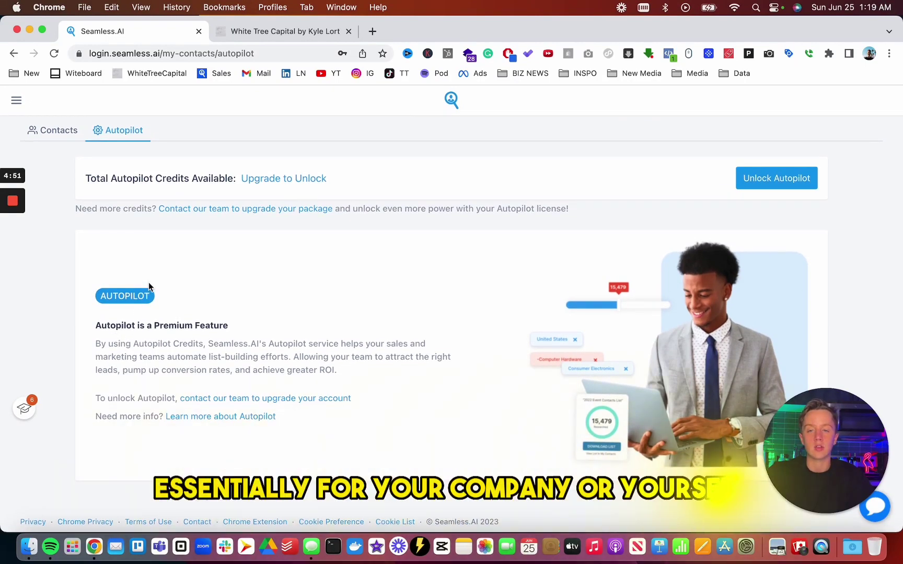
pyautogui.scroll(3, 149, 286)
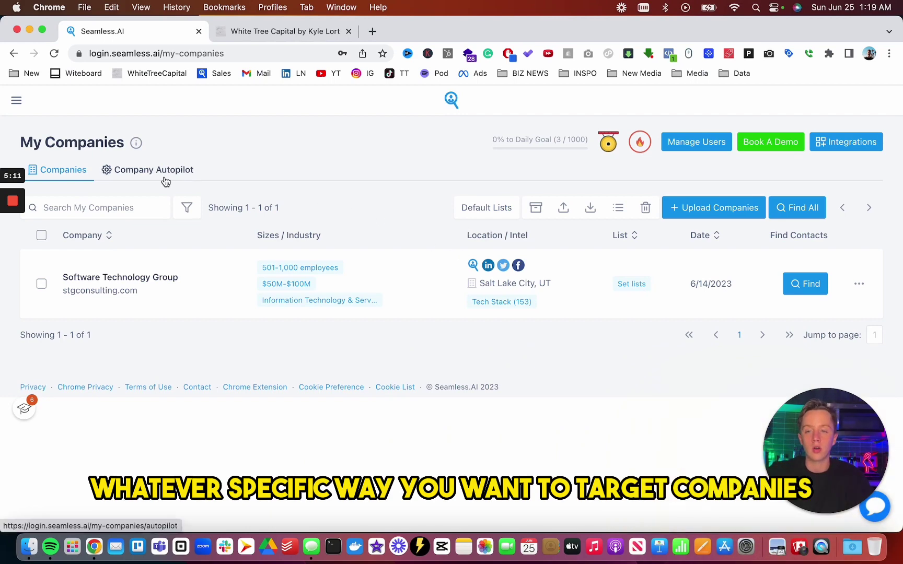
# Open the navigation drawer showing credit balances and links to Search, Contacts and Companies.
pyautogui.click(13, 102)
pyautogui.scroll(-1, 106, 290)
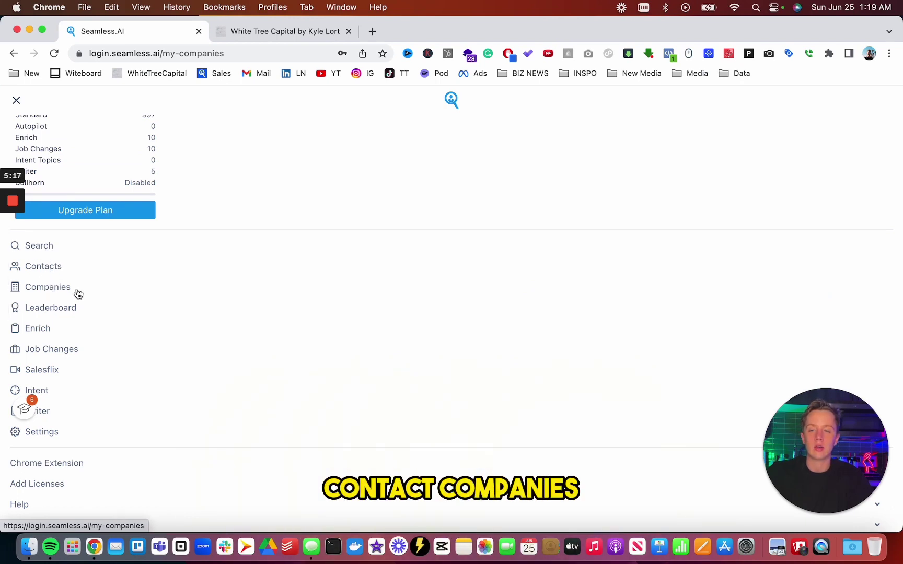
# View the Leaderboard with Team rankings: 6,154 leads this week, 20,276 this month.
pyautogui.click(58, 310)
pyautogui.scroll(-1, 246, 293)
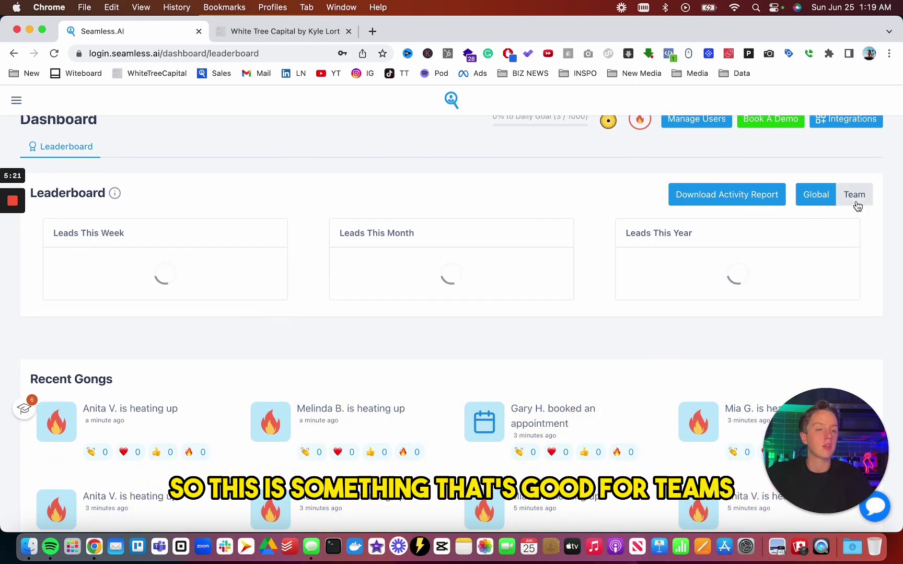
pyautogui.click(856, 198)
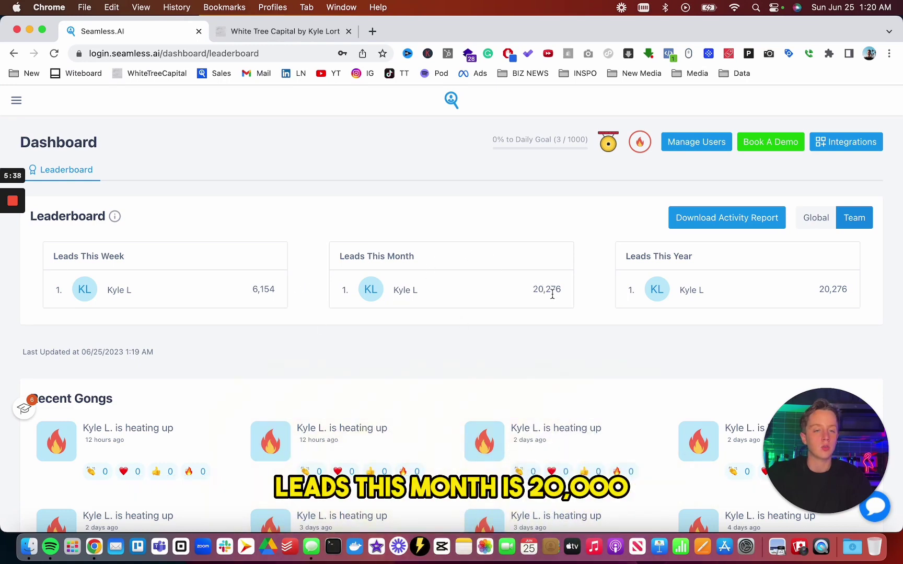
# Go to the Enrich page and scroll through its contact enrichment options.
pyautogui.click(17, 101)
pyautogui.scroll(-3, 47, 292)
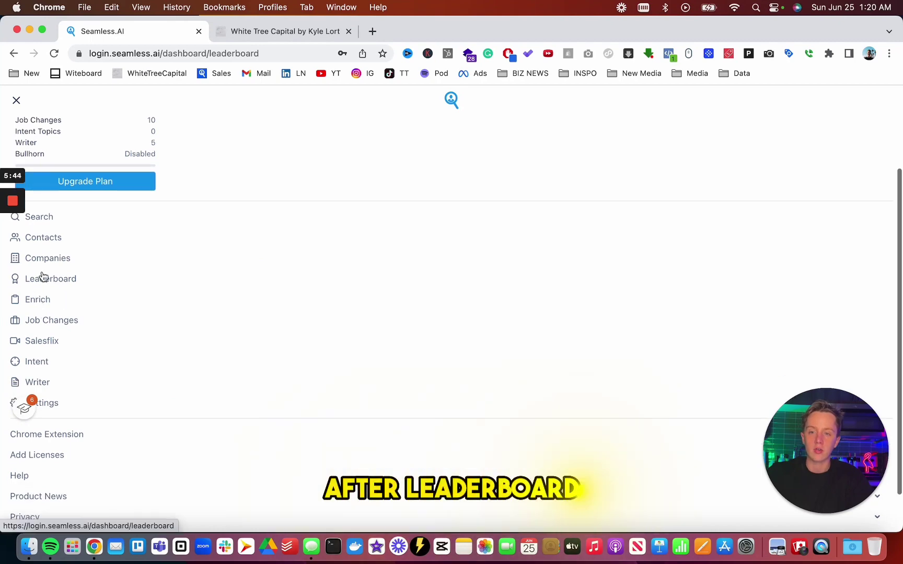
pyautogui.click(36, 297)
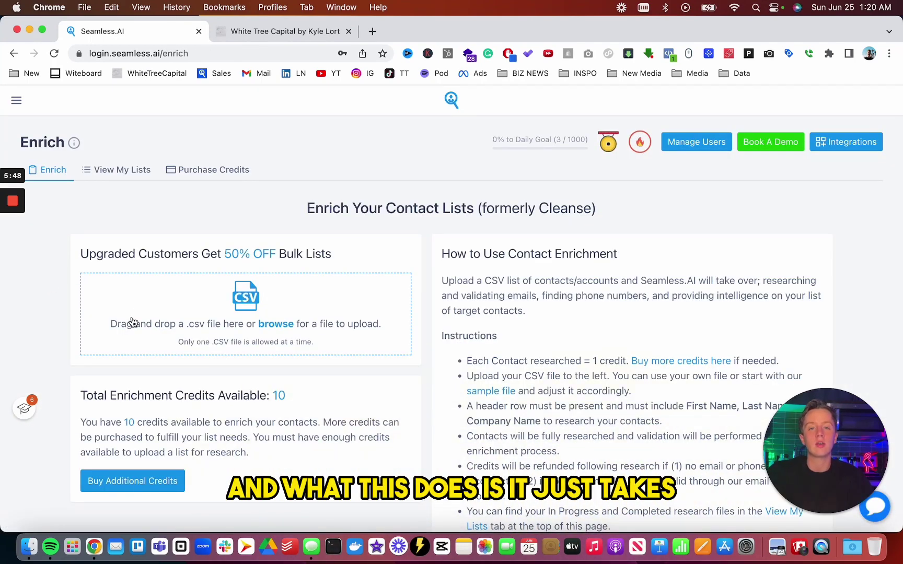
pyautogui.scroll(-1, 137, 323)
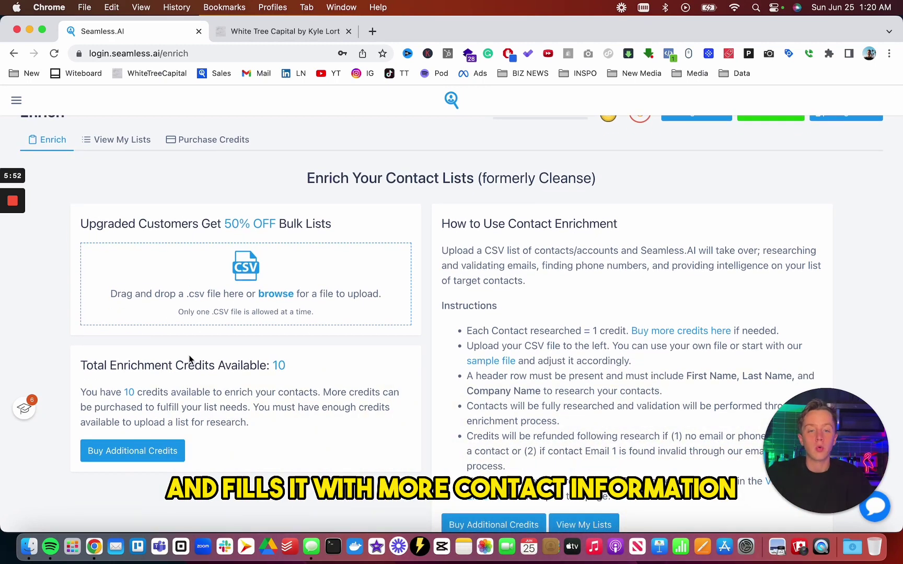
pyautogui.scroll(1, 188, 355)
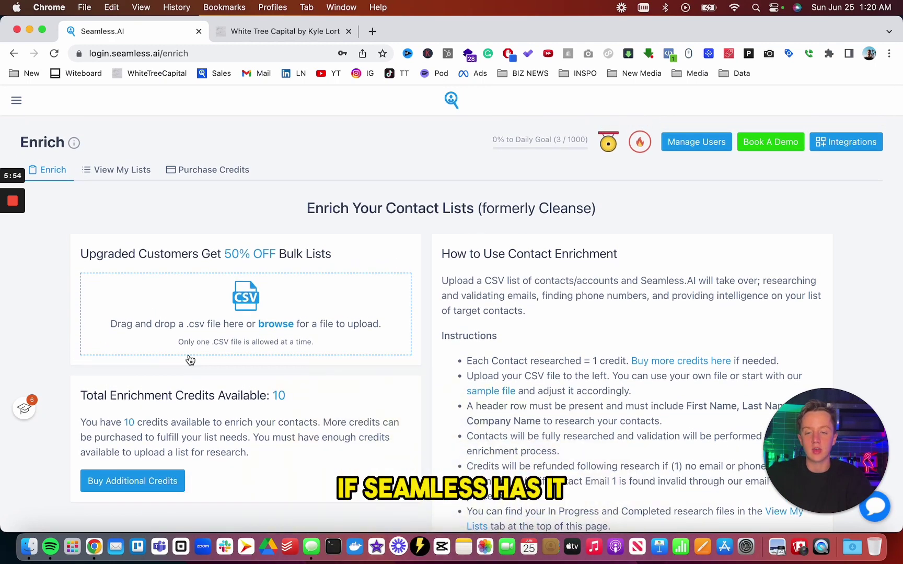
pyautogui.scroll(-1, 190, 360)
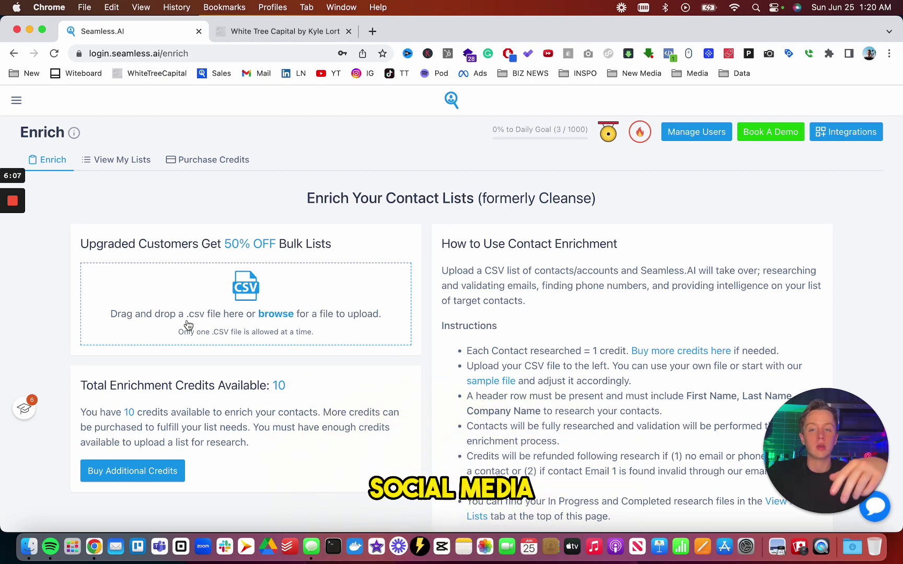
# View the Purchase Credits packages, return to the Enrich tab, and reopen the main menu.
pyautogui.click(187, 159)
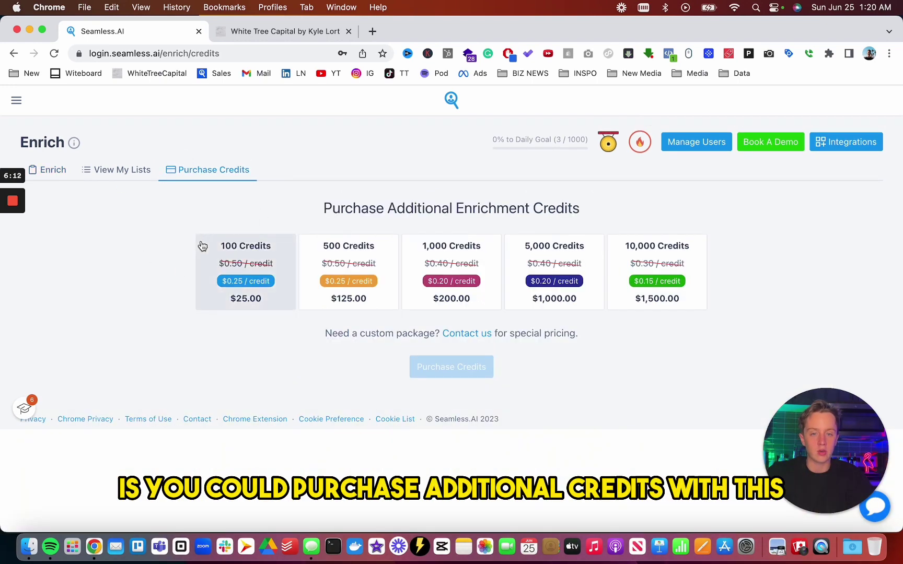
pyautogui.click(48, 169)
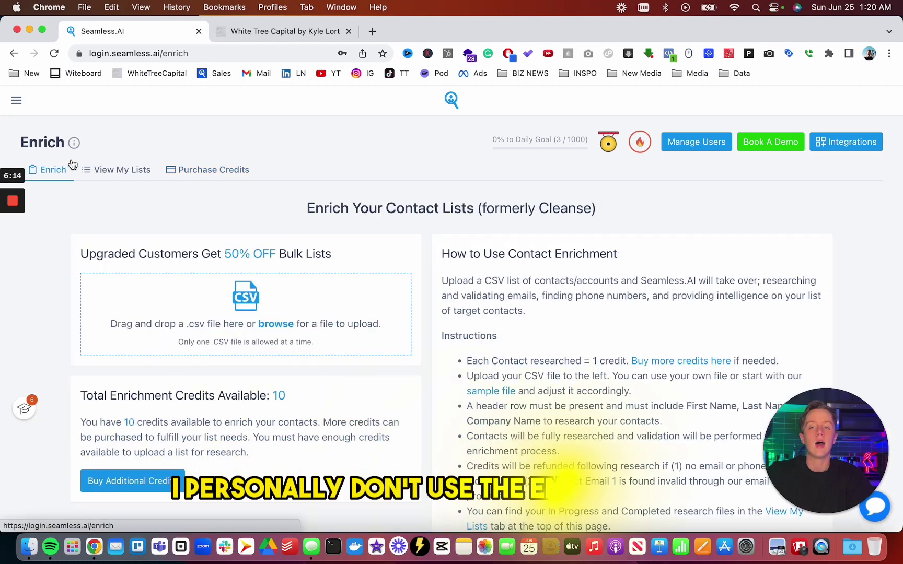
pyautogui.click(16, 100)
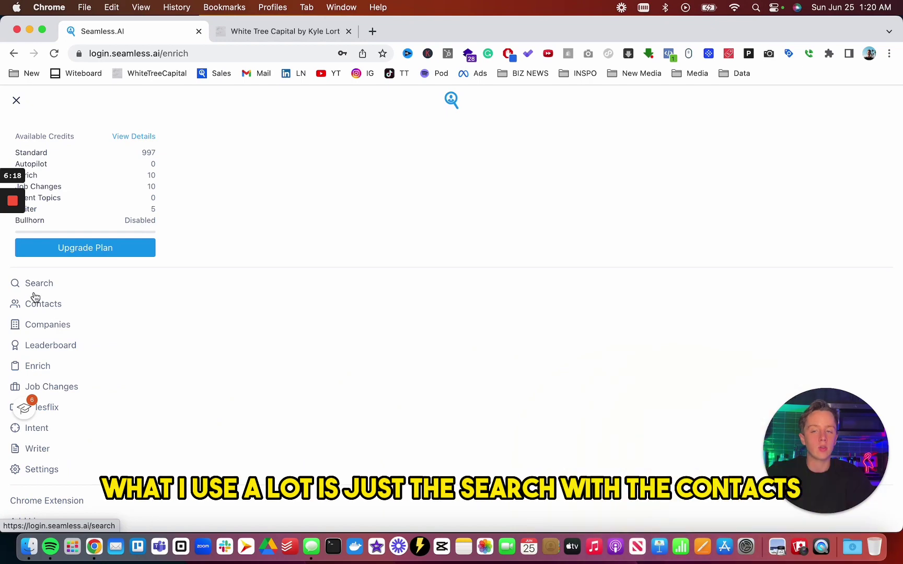
# Open the Job Changes page showing 10 available credits.
pyautogui.click(32, 284)
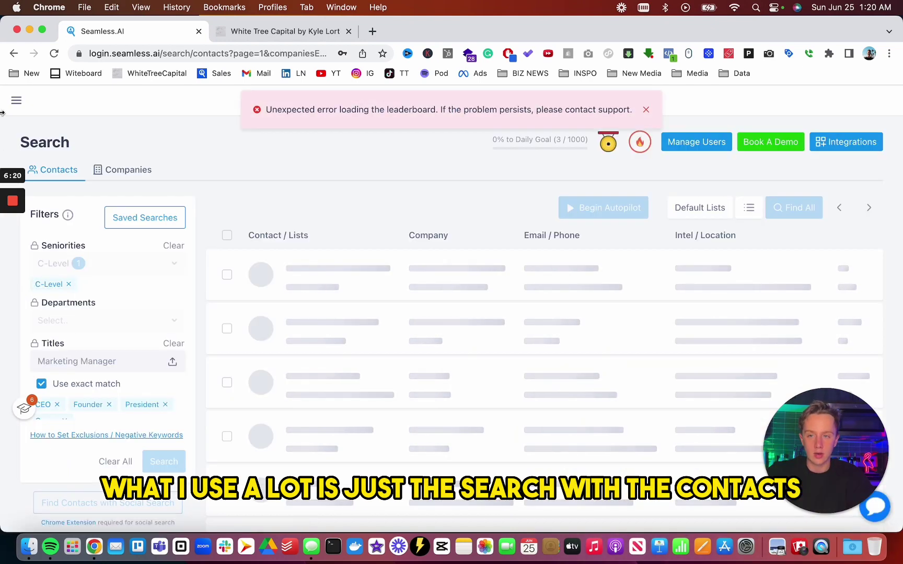
pyautogui.scroll(-2, 56, 329)
pyautogui.click(54, 353)
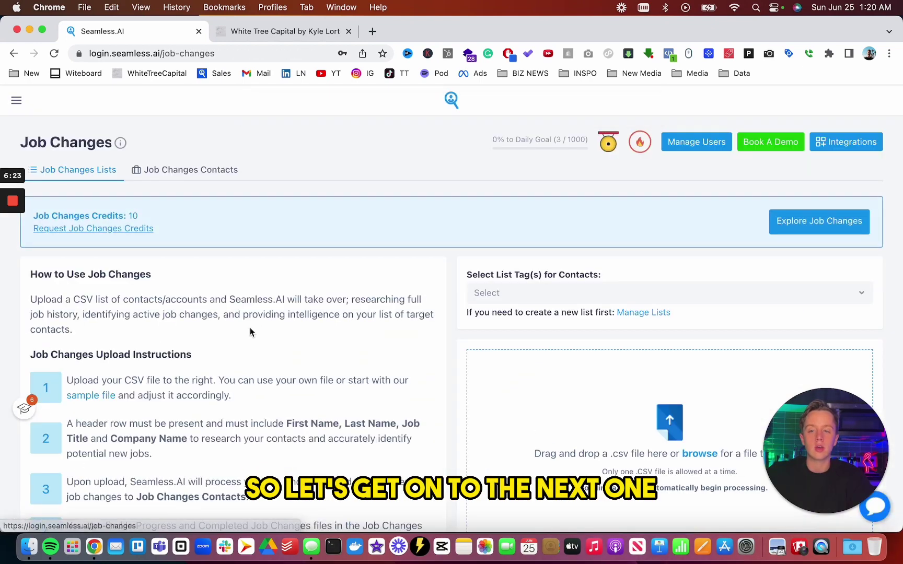
pyautogui.scroll(-2, 262, 329)
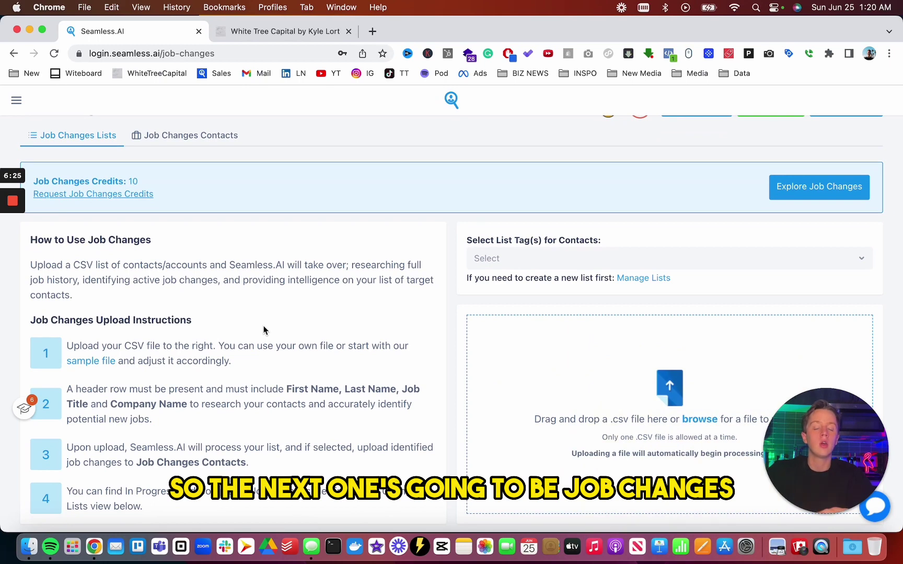
pyautogui.scroll(2, 264, 330)
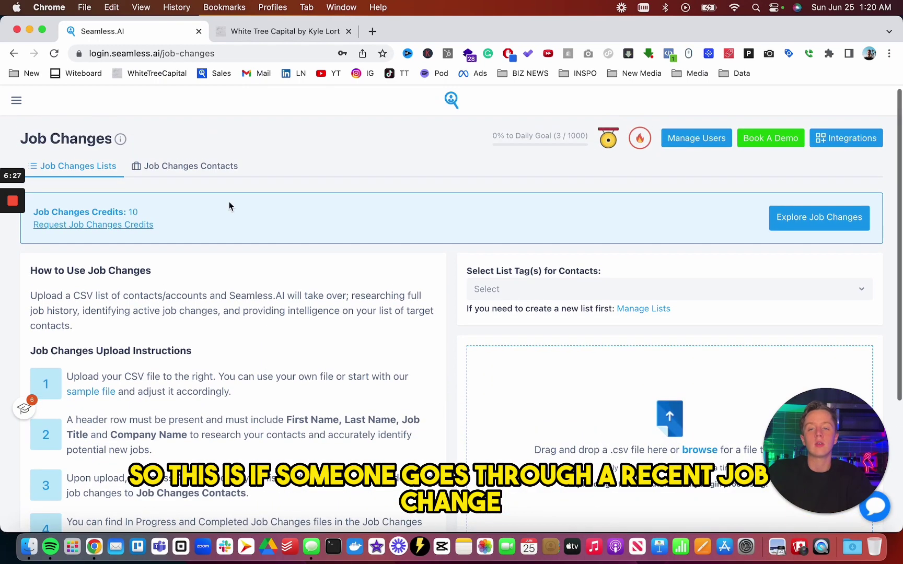
# Check Job Changes Contacts, then read the CSV upload instructions under Job Changes Lists.
pyautogui.click(183, 170)
pyautogui.click(96, 170)
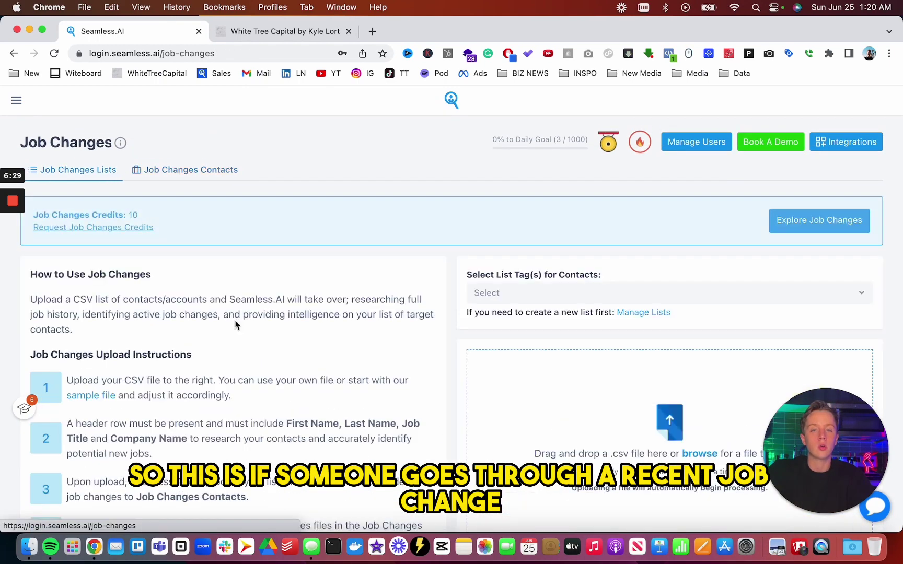
pyautogui.scroll(-4, 297, 398)
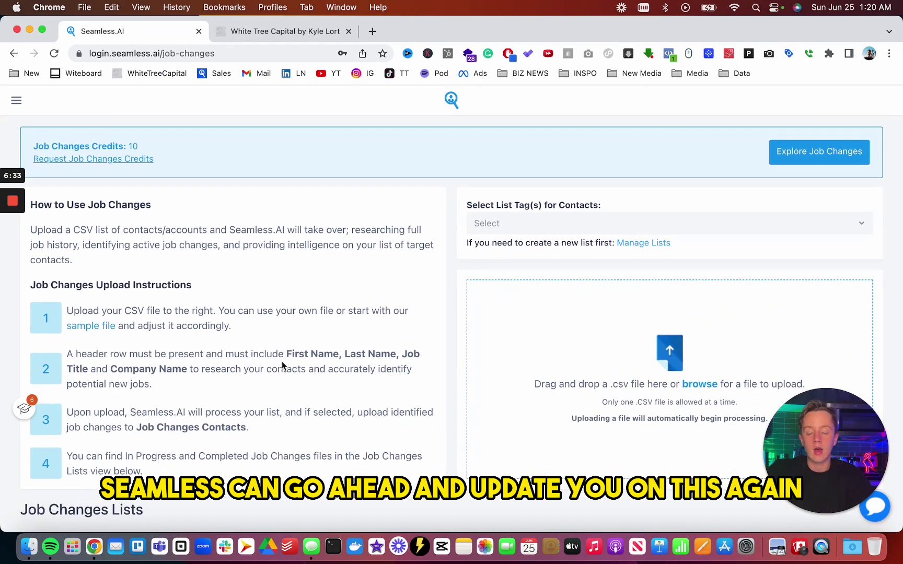
pyautogui.scroll(-5, 281, 362)
pyautogui.scroll(3, 282, 361)
pyautogui.scroll(1, 281, 361)
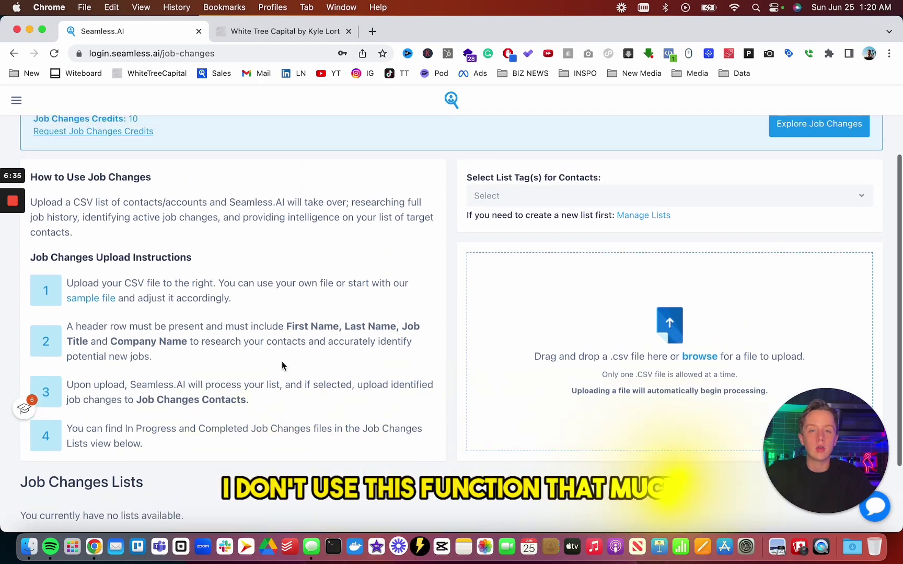
pyautogui.scroll(1, 282, 362)
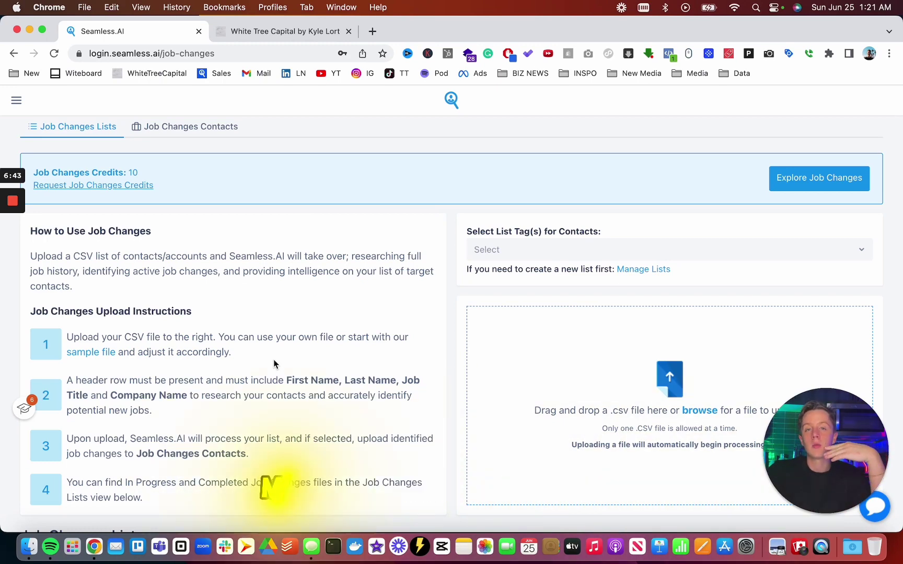
pyautogui.scroll(2, 227, 322)
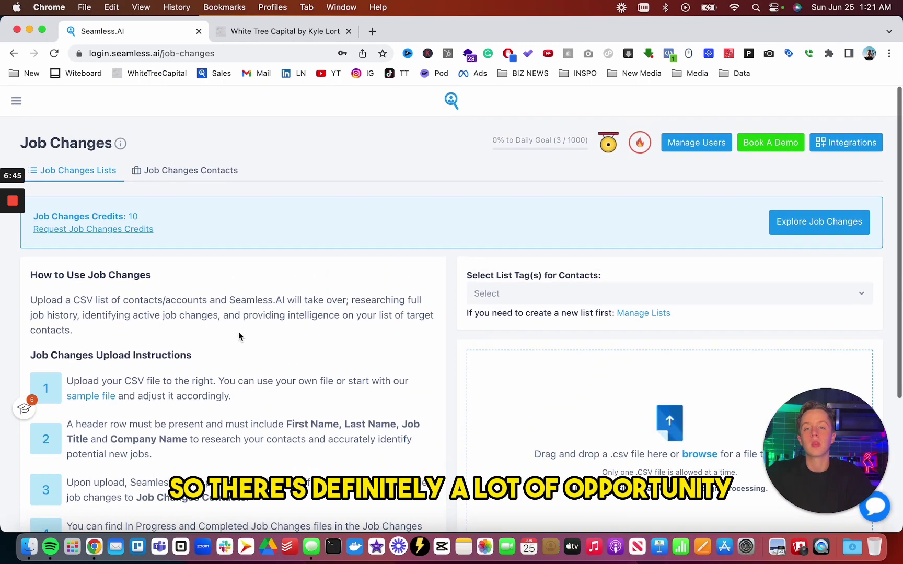
pyautogui.click(16, 100)
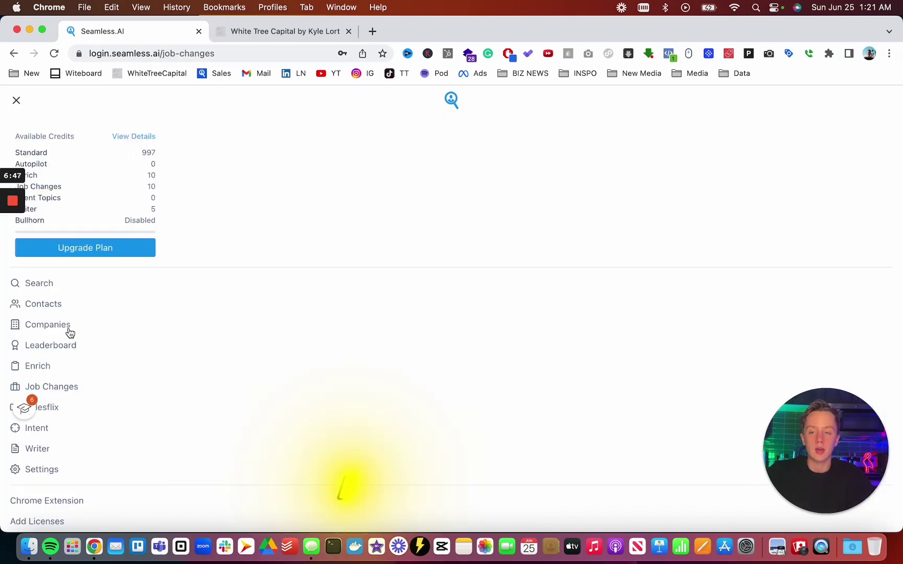
# Open Salesflix and browse its Training cards.
pyautogui.scroll(-3, 65, 334)
pyautogui.click(32, 344)
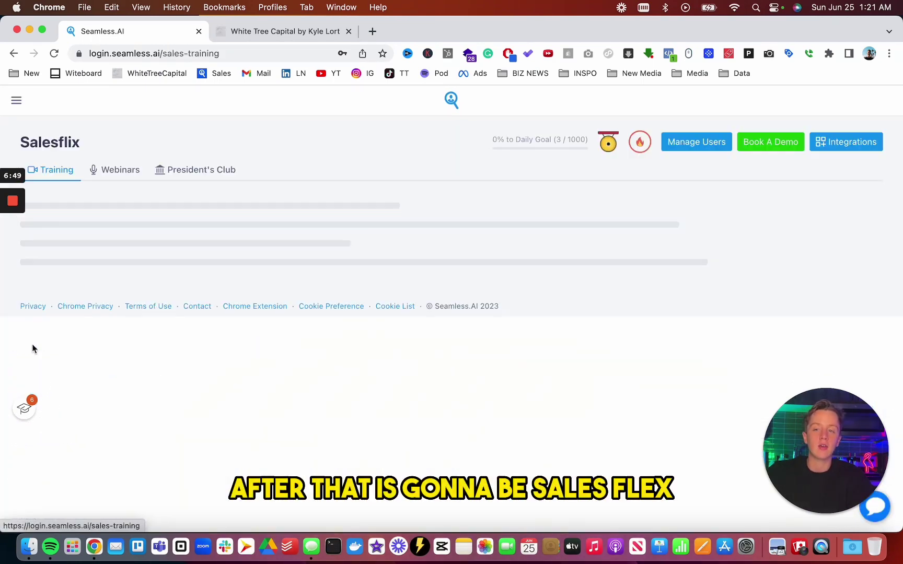
pyautogui.scroll(-1, 143, 224)
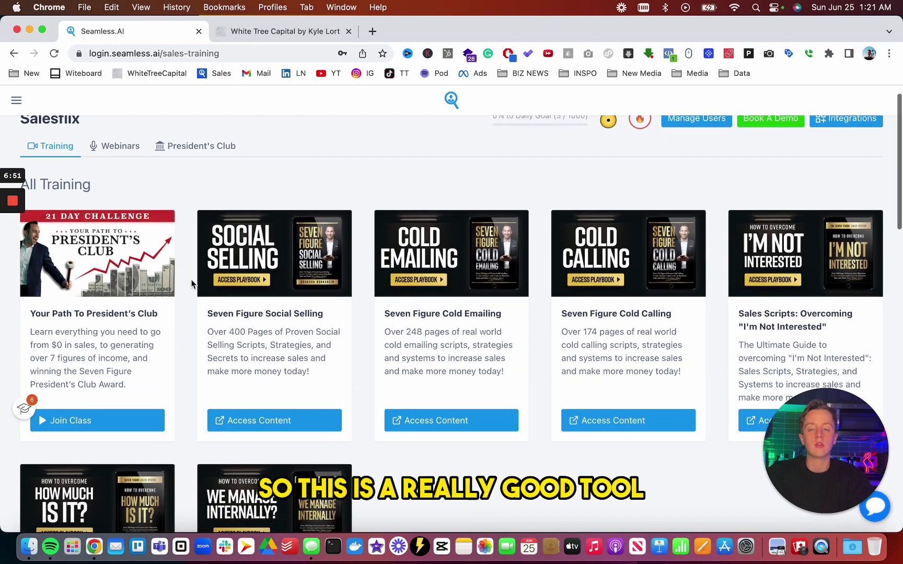
pyautogui.scroll(-2, 173, 272)
pyautogui.scroll(4, 187, 294)
pyautogui.scroll(-1, 188, 295)
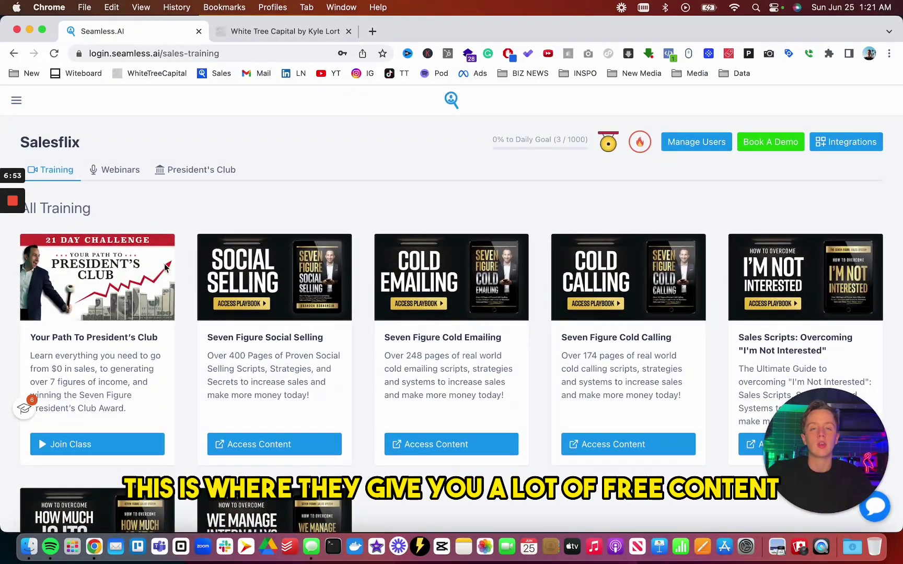
pyautogui.scroll(-3, 235, 264)
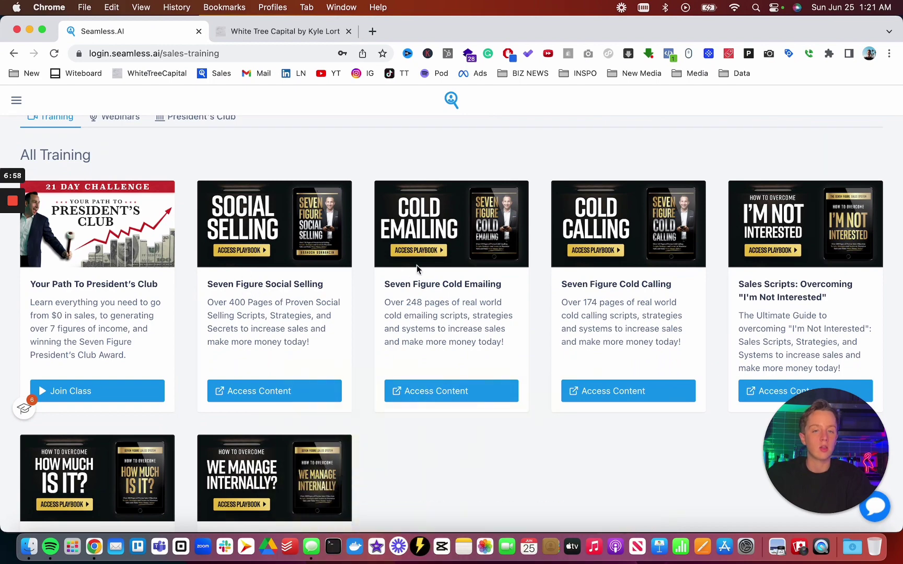
pyautogui.scroll(-5, 474, 362)
pyautogui.scroll(6, 261, 262)
# Browse the free Webinars videos in Salesflix.
pyautogui.click(120, 169)
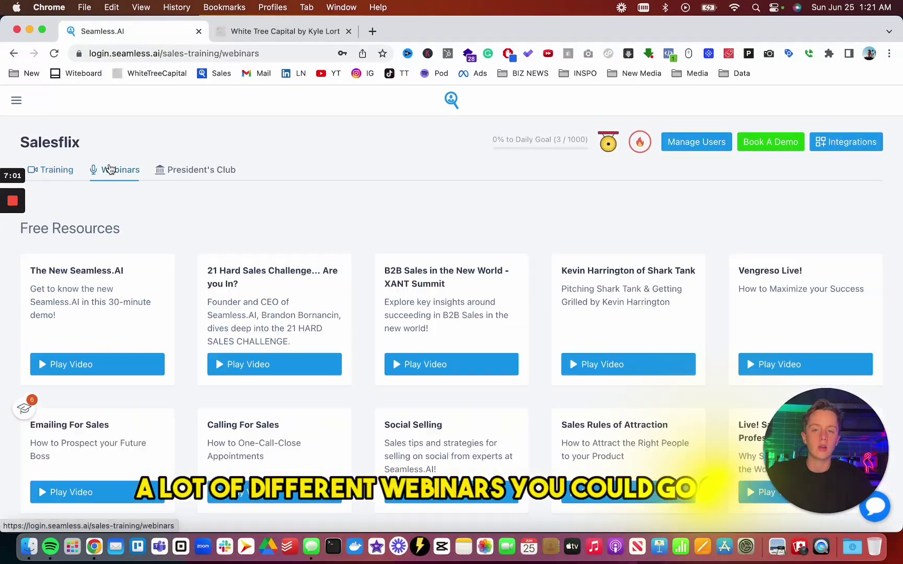
pyautogui.scroll(-5, 205, 293)
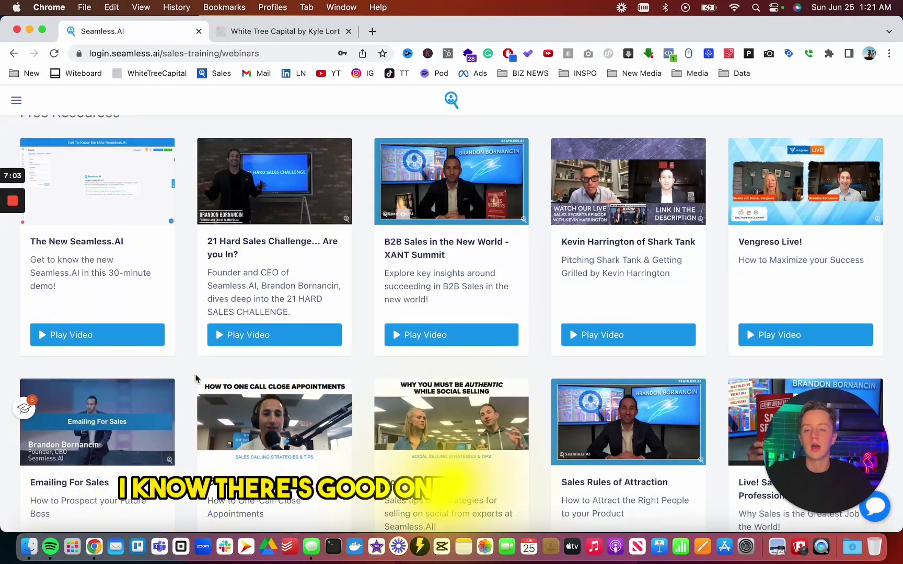
pyautogui.scroll(-5, 191, 385)
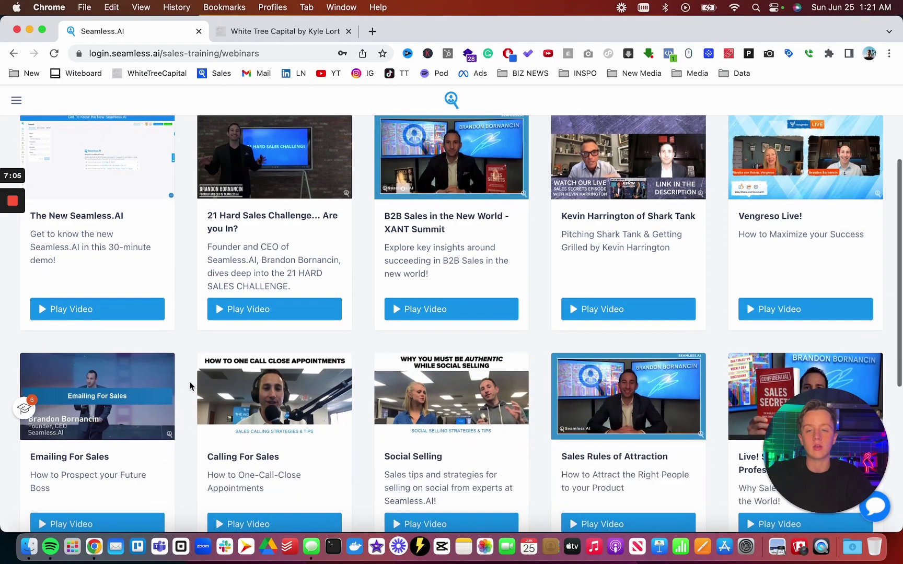
pyautogui.scroll(8, 191, 385)
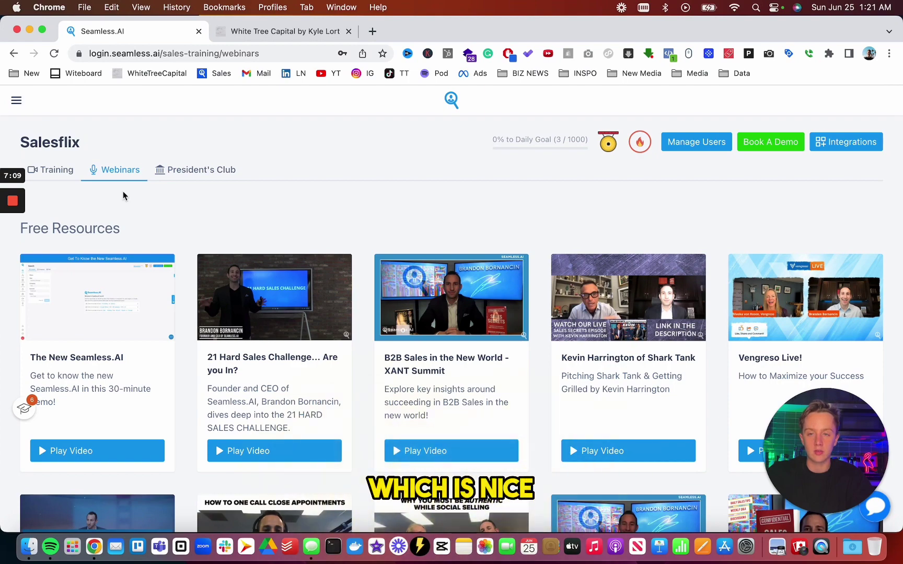
# Browse the President's Club winner success-story videos.
pyautogui.click(171, 175)
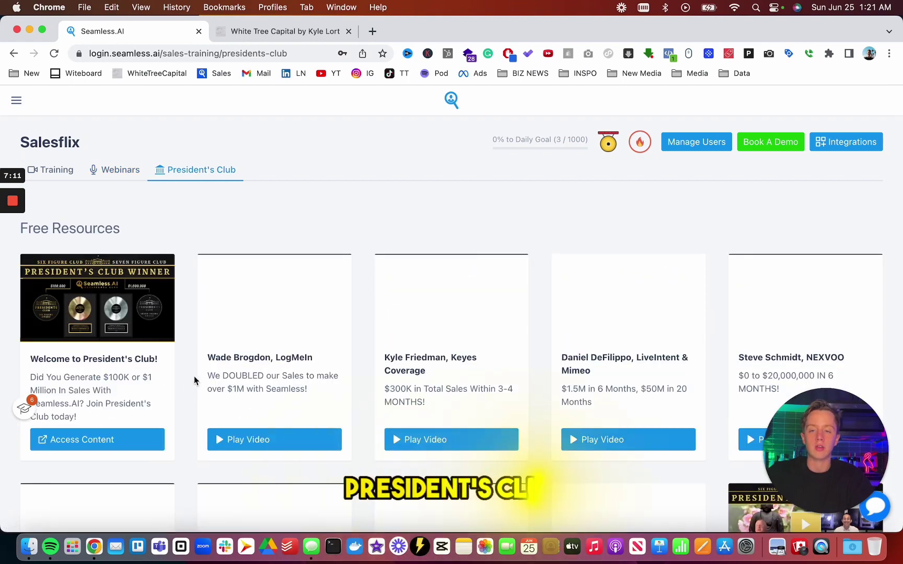
pyautogui.scroll(-3, 187, 377)
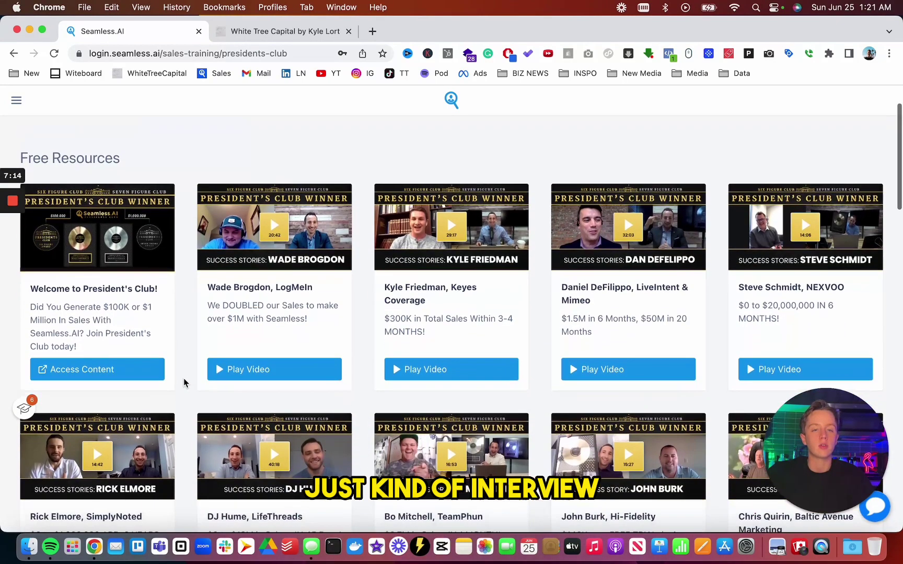
pyautogui.scroll(-2, 184, 383)
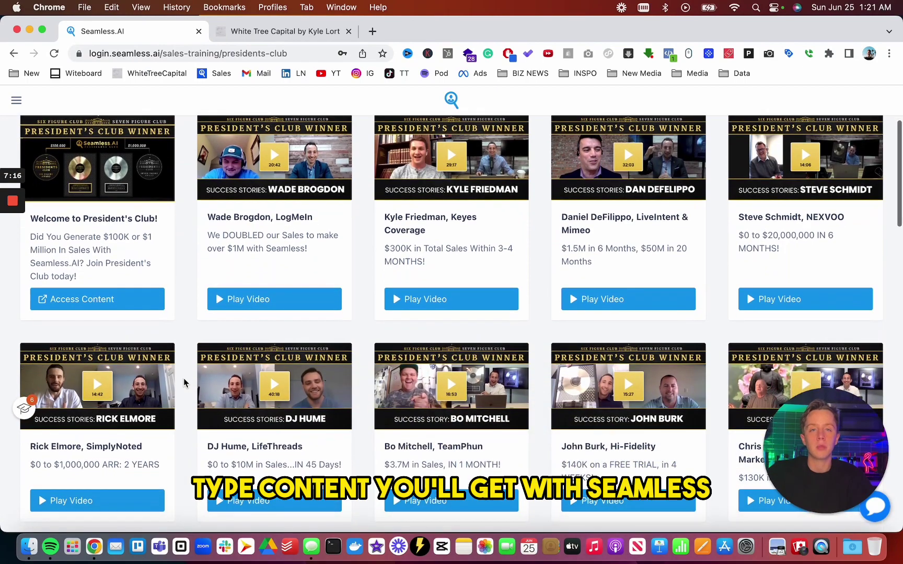
pyautogui.scroll(-5, 184, 381)
pyautogui.scroll(7, 184, 381)
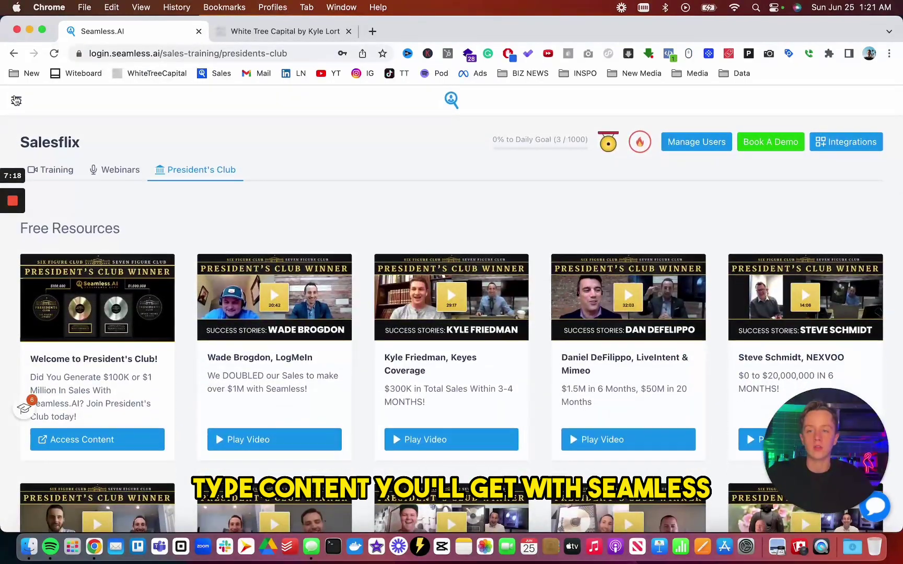
# Open the Intent preferences page and focus the Available Intent Topics search box.
pyautogui.click(16, 104)
pyautogui.scroll(-3, 75, 387)
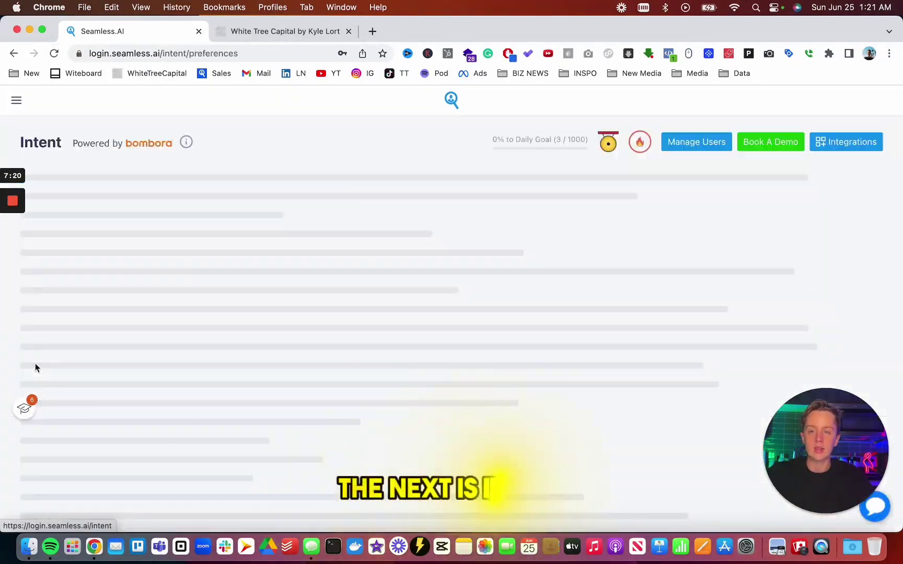
pyautogui.click(272, 331)
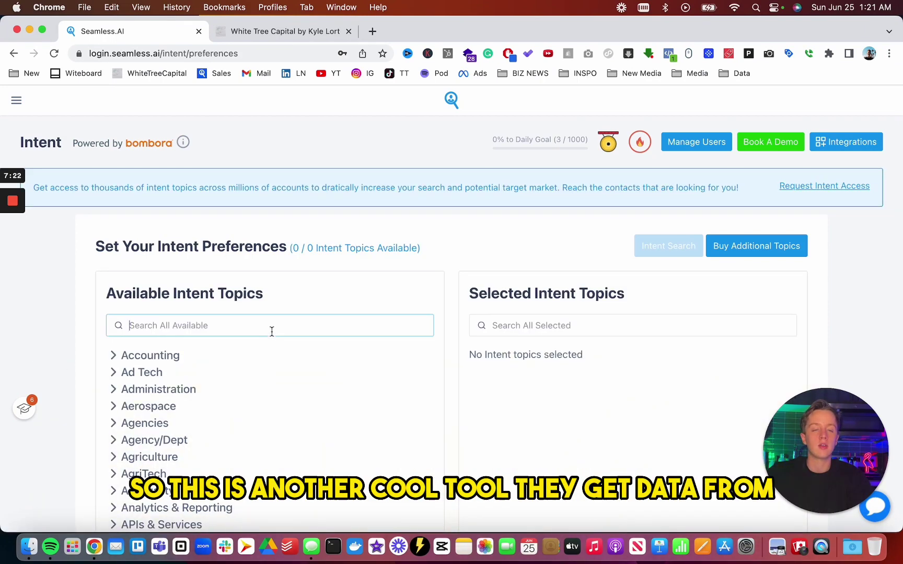
pyautogui.scroll(-5, 272, 334)
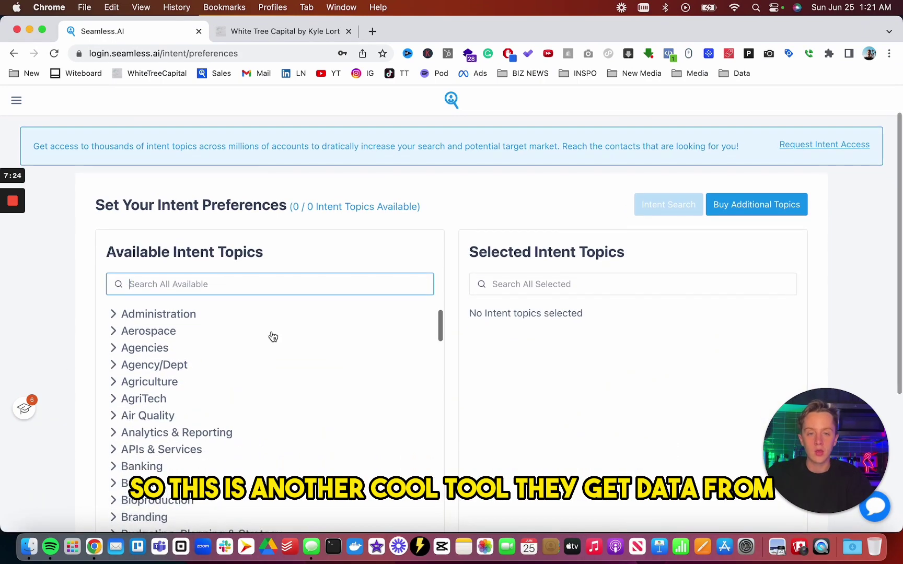
pyautogui.scroll(3, 116, 268)
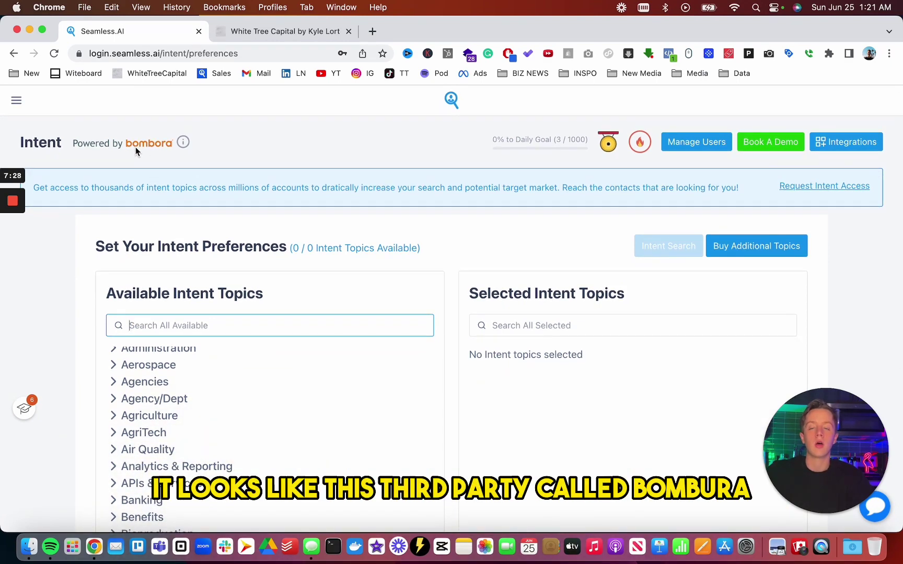
pyautogui.scroll(-2, 119, 277)
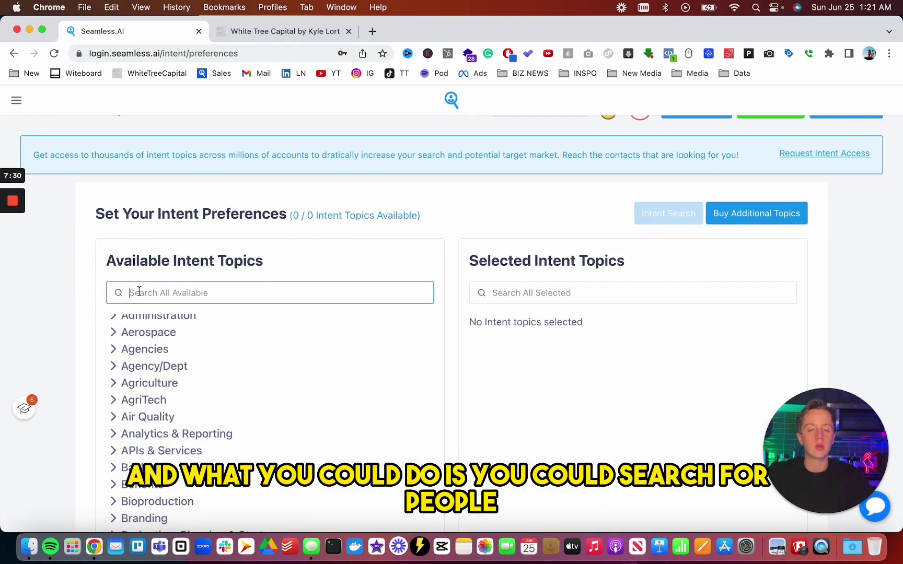
# Search intent topics for Shopify and review results like Shopify Plus and Shopify Returns Management.
pyautogui.write('y')
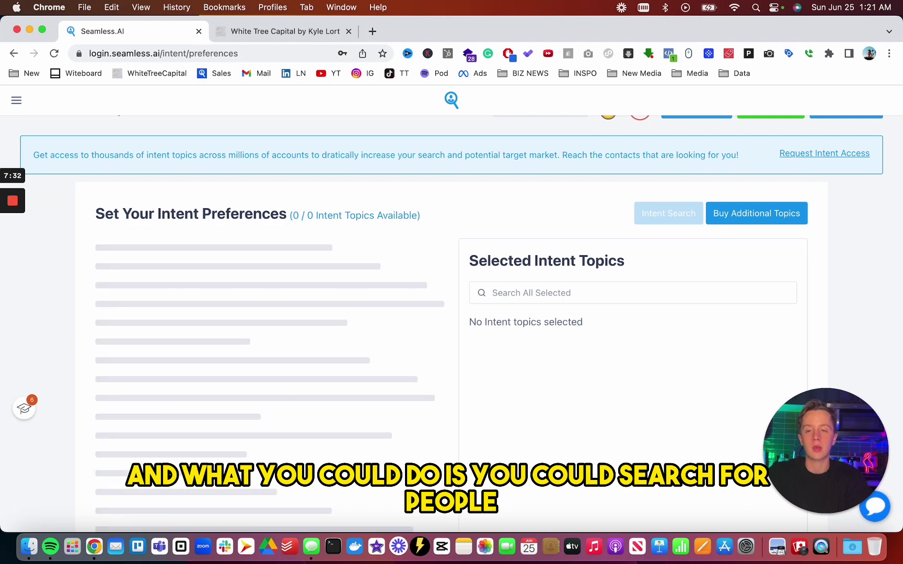
pyautogui.scroll(1, 125, 264)
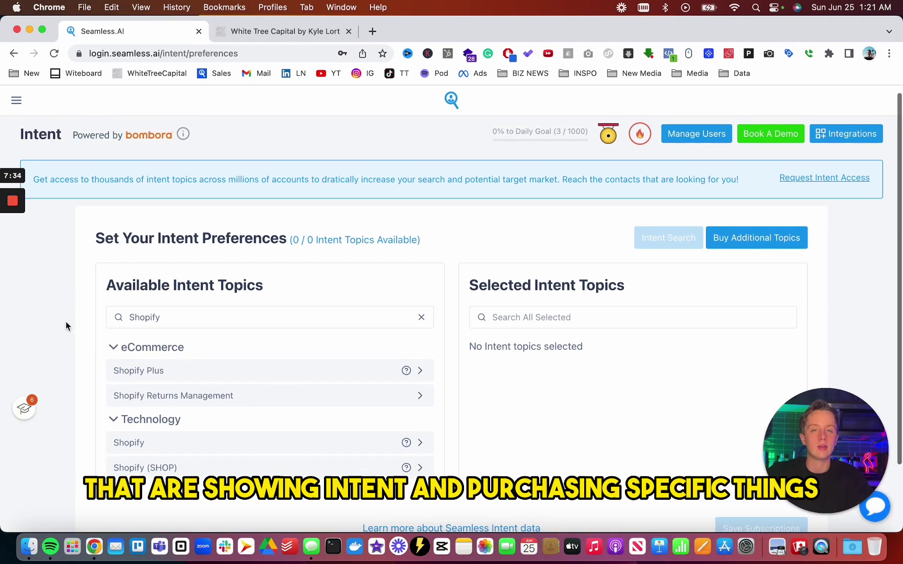
pyautogui.scroll(-1, 58, 376)
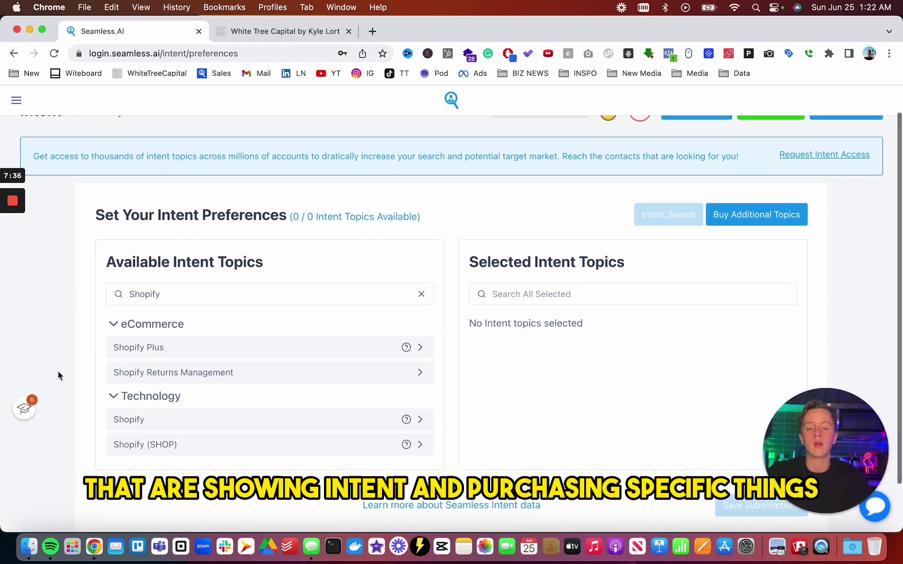
pyautogui.scroll(-1, 58, 375)
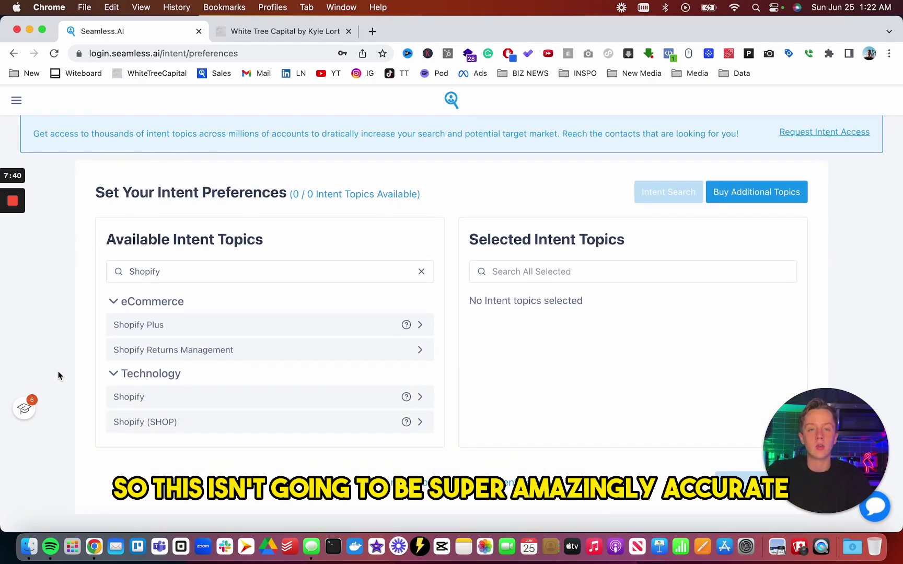
pyautogui.scroll(1, 81, 343)
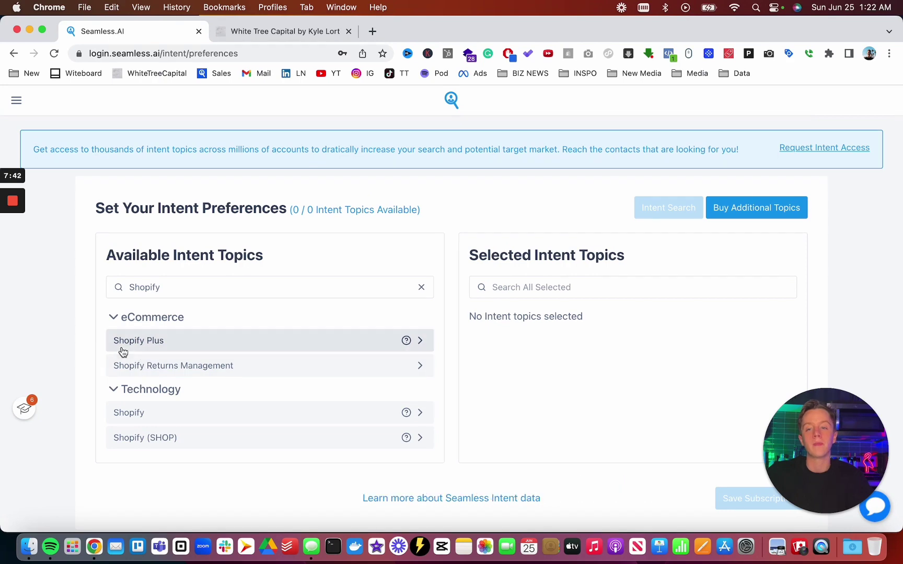
pyautogui.scroll(1, 150, 323)
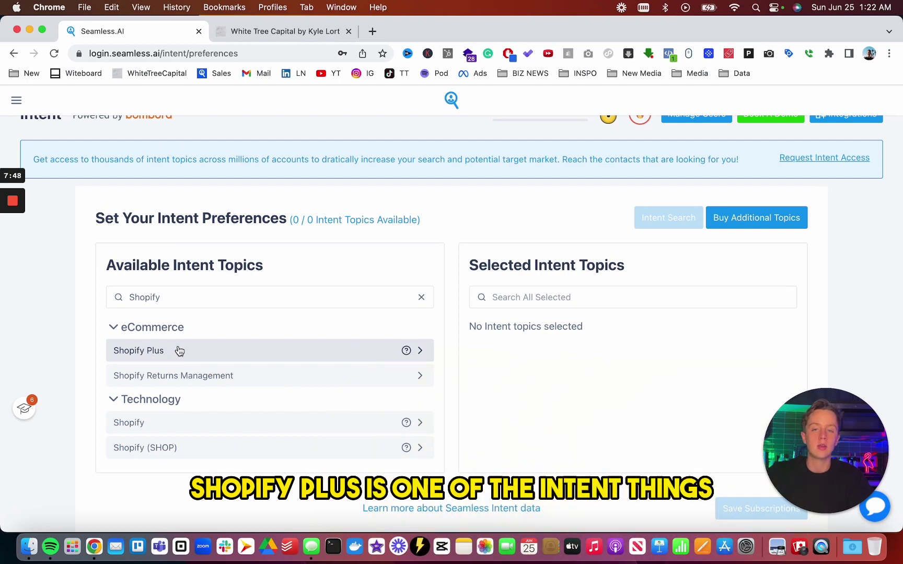
pyautogui.scroll(-1, 179, 351)
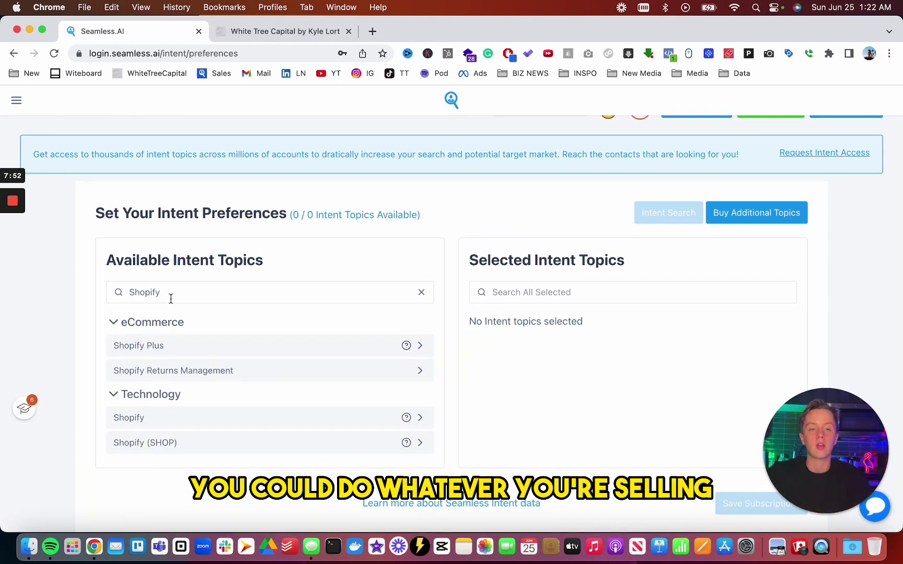
pyautogui.scroll(2, 173, 298)
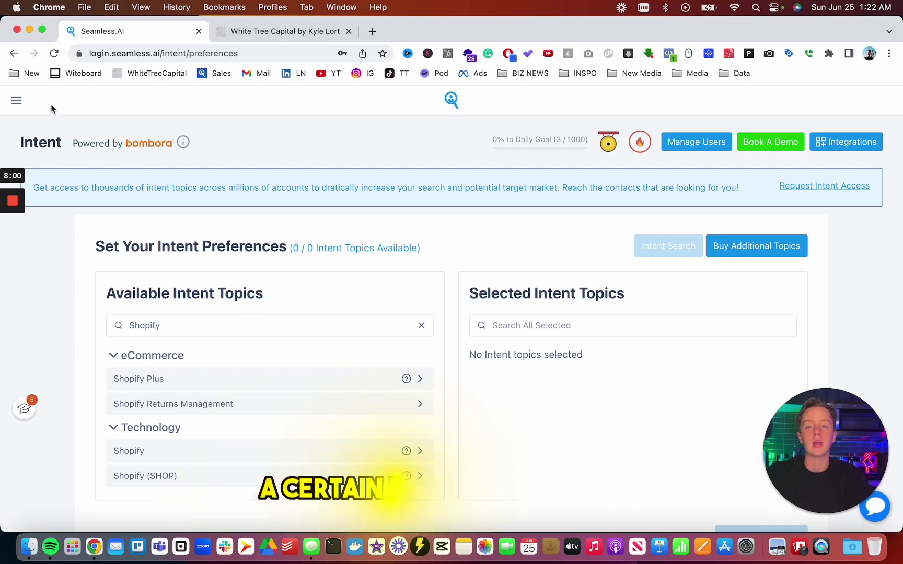
# Open Writer, browse prompt cards like Cold Call Script and Sales Email, then reopen the menu.
pyautogui.click(16, 100)
pyautogui.scroll(-3, 50, 365)
pyautogui.click(49, 377)
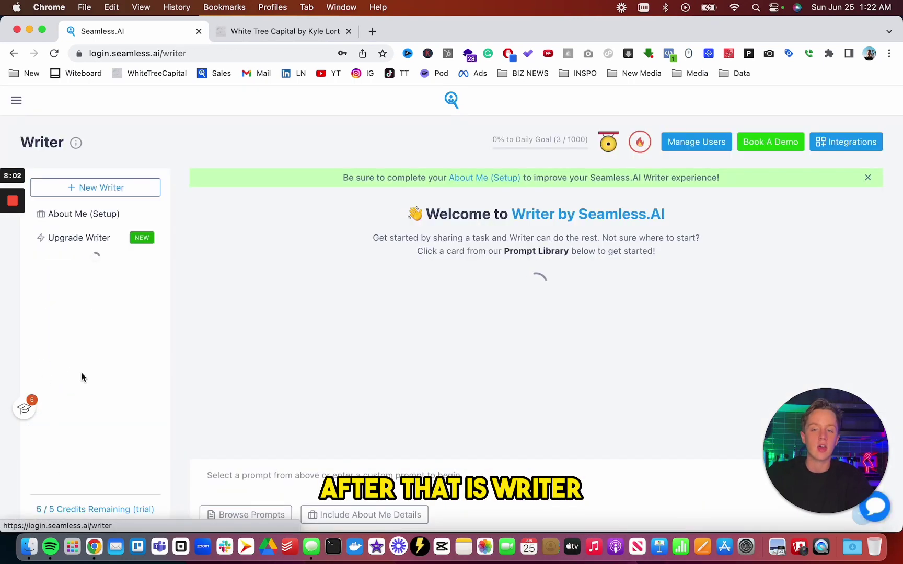
pyautogui.scroll(-2, 303, 354)
pyautogui.scroll(1, 302, 355)
pyautogui.scroll(-4, 303, 355)
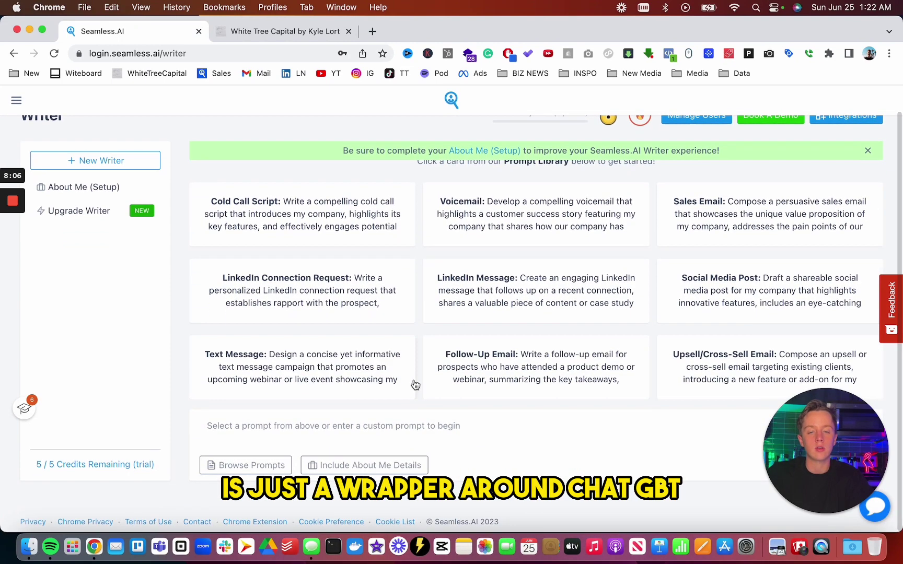
pyautogui.scroll(2, 378, 352)
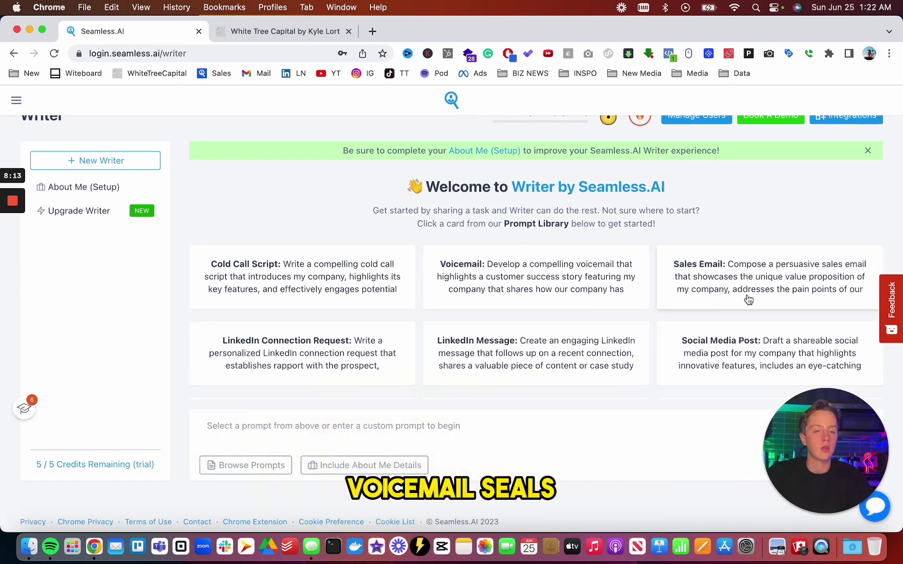
pyautogui.scroll(-1, 405, 289)
pyautogui.scroll(1, 262, 333)
pyautogui.scroll(1, 270, 319)
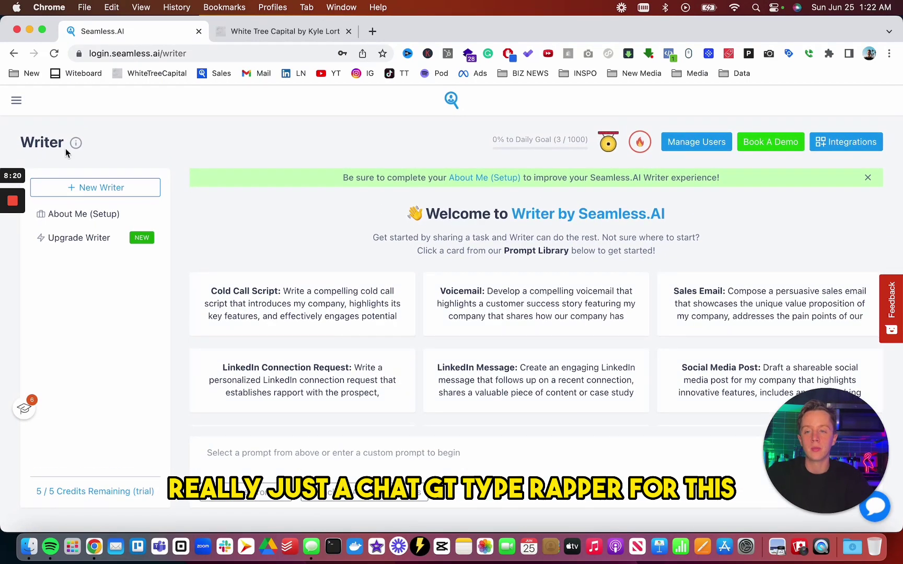
pyautogui.click(16, 102)
pyautogui.scroll(-4, 70, 391)
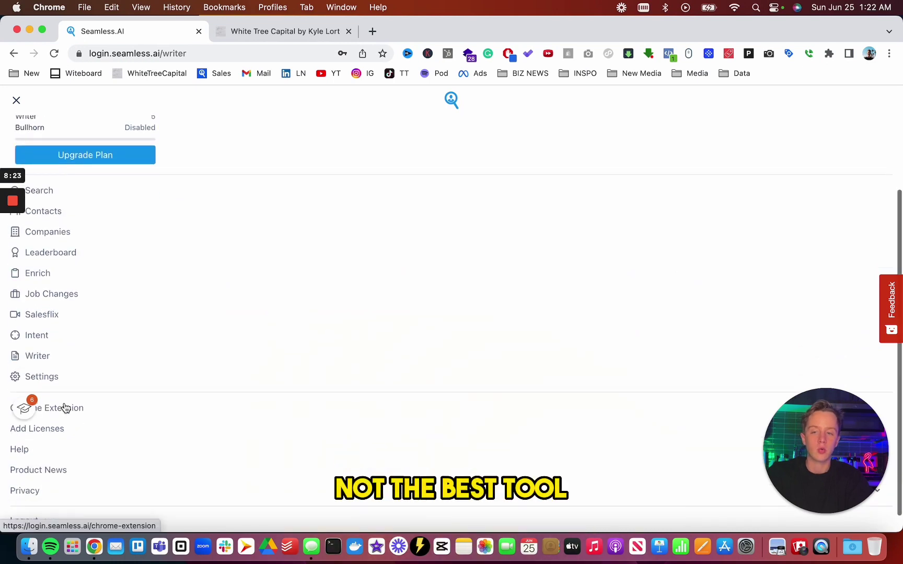
# Open Settings and scroll the Get Started & Complete Setup checklist at 12.5% complete.
pyautogui.scroll(-1, 56, 354)
pyautogui.click(52, 360)
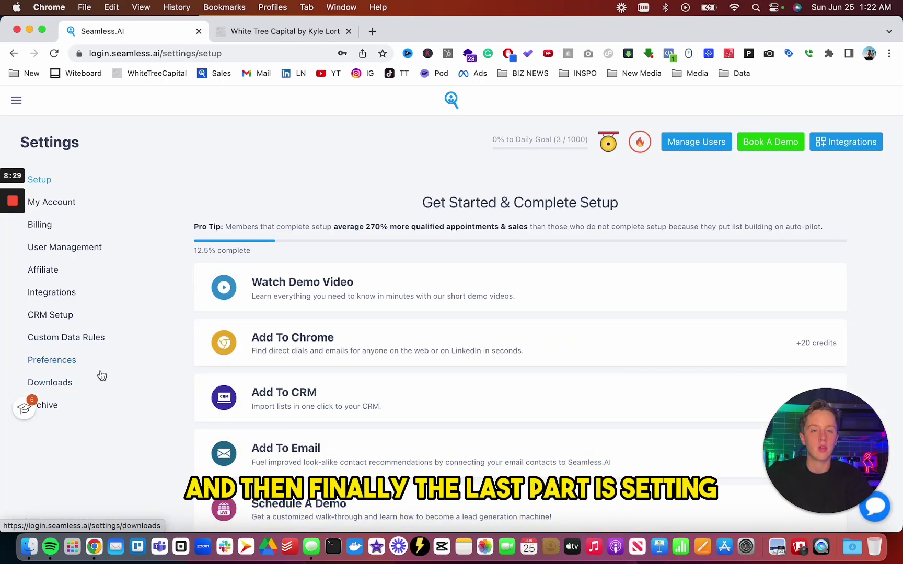
pyautogui.scroll(-3, 172, 423)
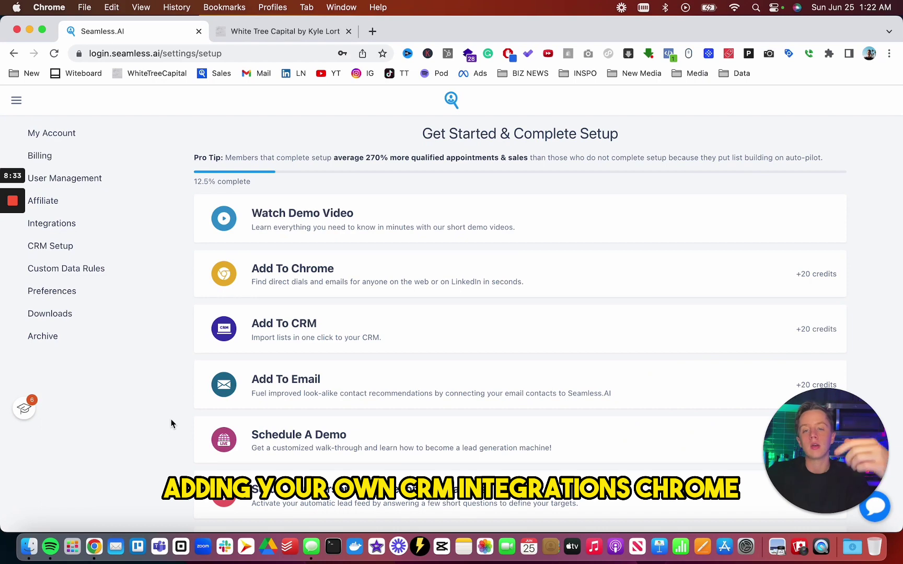
pyautogui.scroll(3, 259, 387)
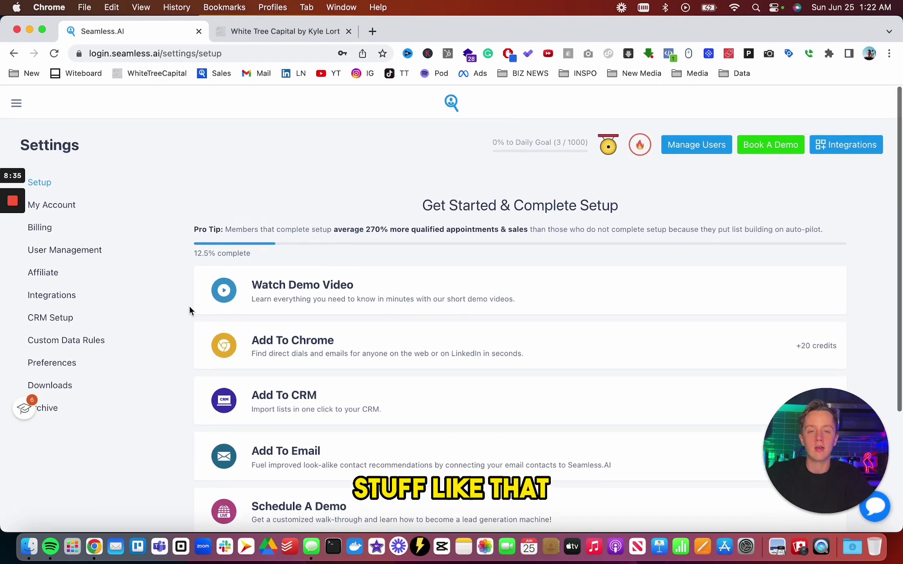
pyautogui.scroll(-3, 193, 345)
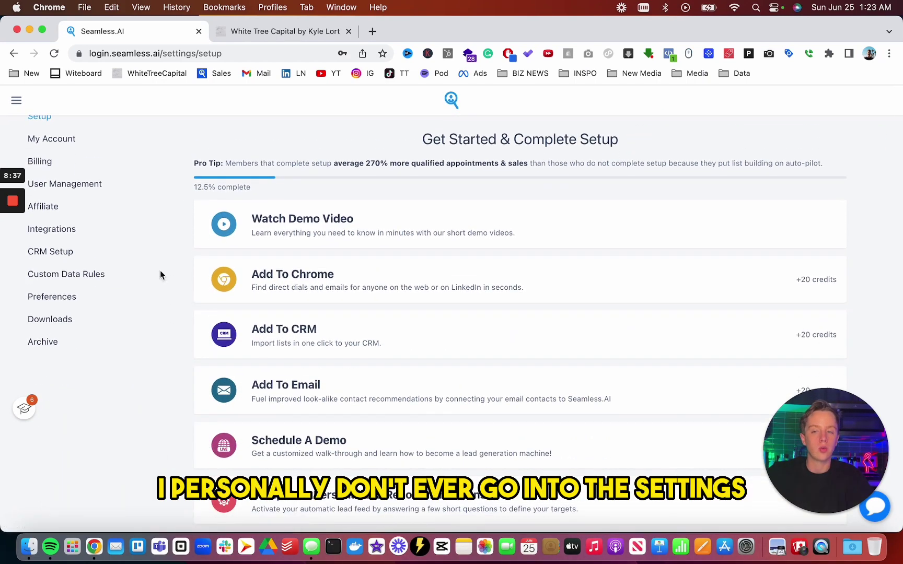
pyautogui.scroll(3, 157, 287)
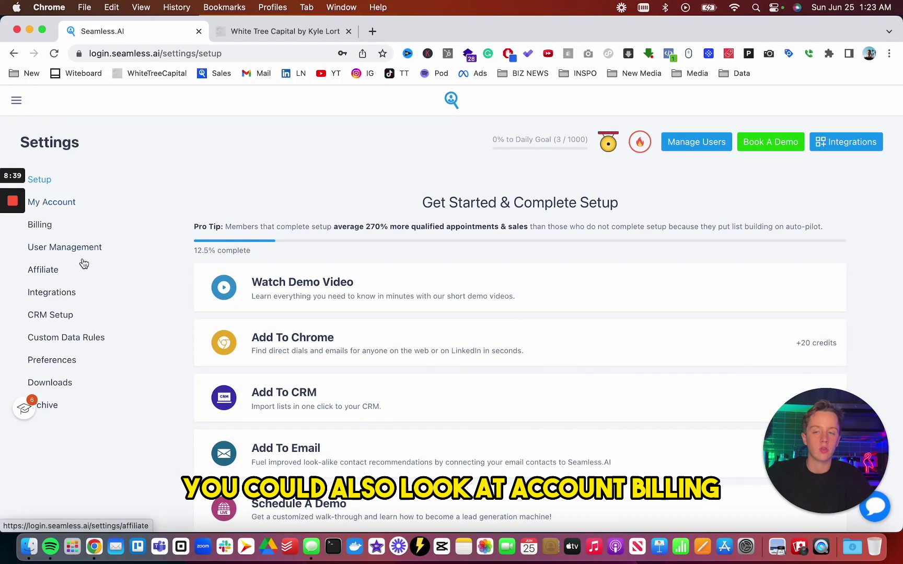
pyautogui.scroll(-1, 127, 298)
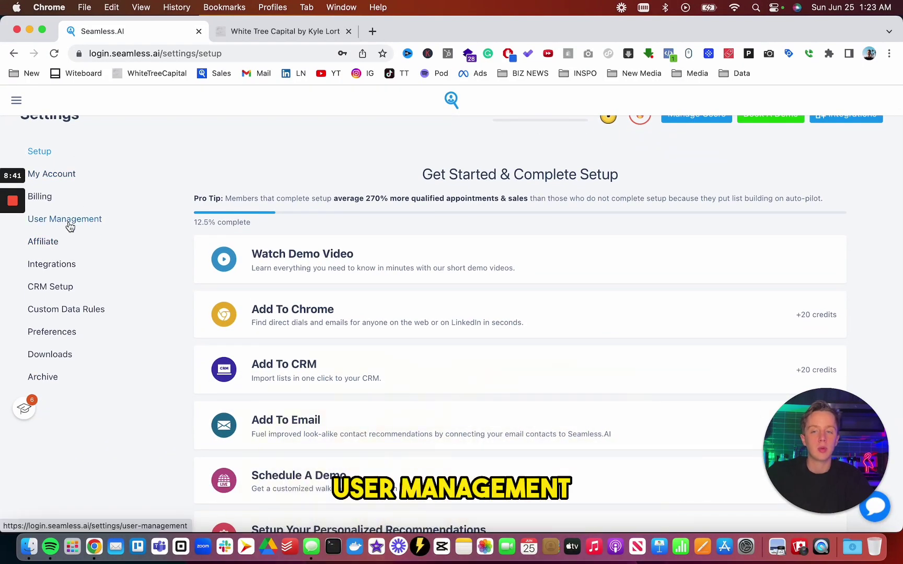
# Reopen the main navigation menu over Settings and scroll its items.
pyautogui.click(17, 101)
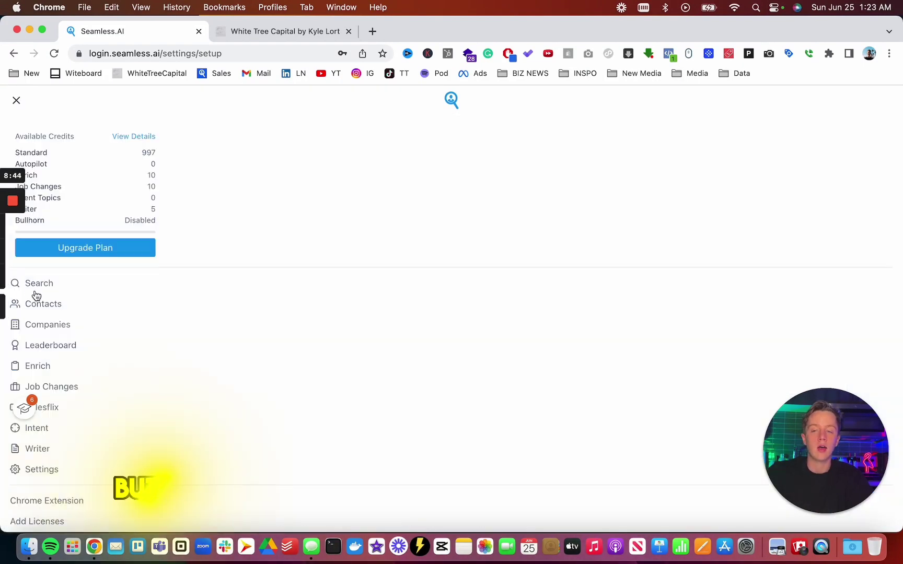
pyautogui.scroll(-1, 79, 391)
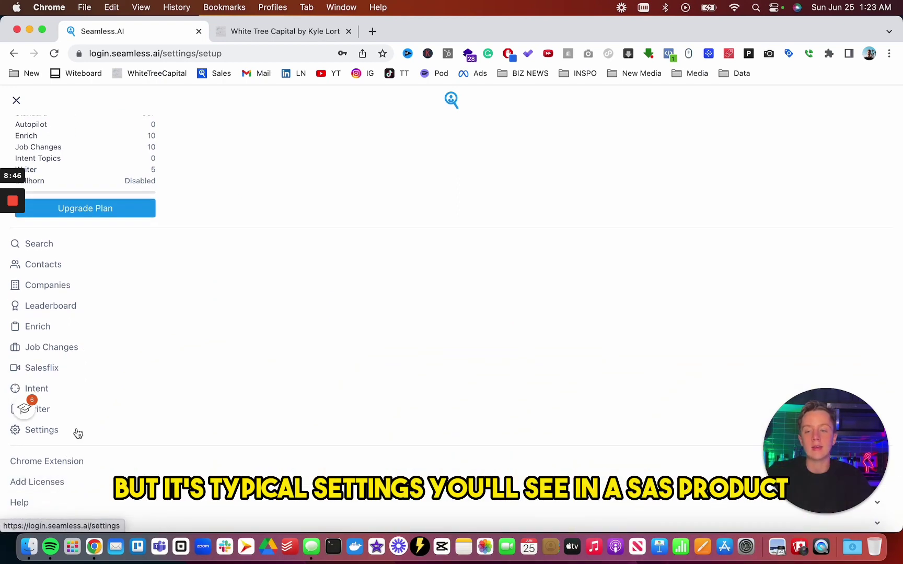
pyautogui.scroll(-1, 77, 426)
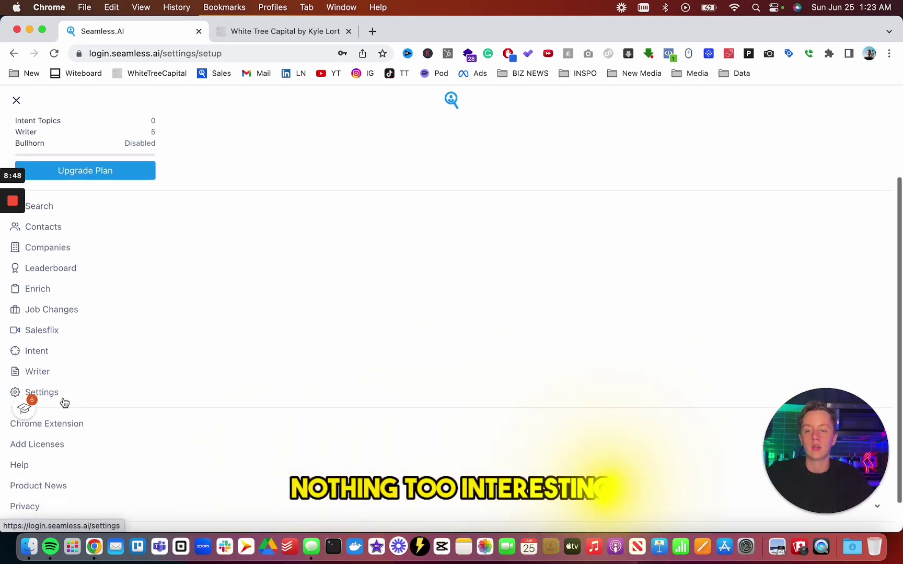
pyautogui.scroll(1, 84, 329)
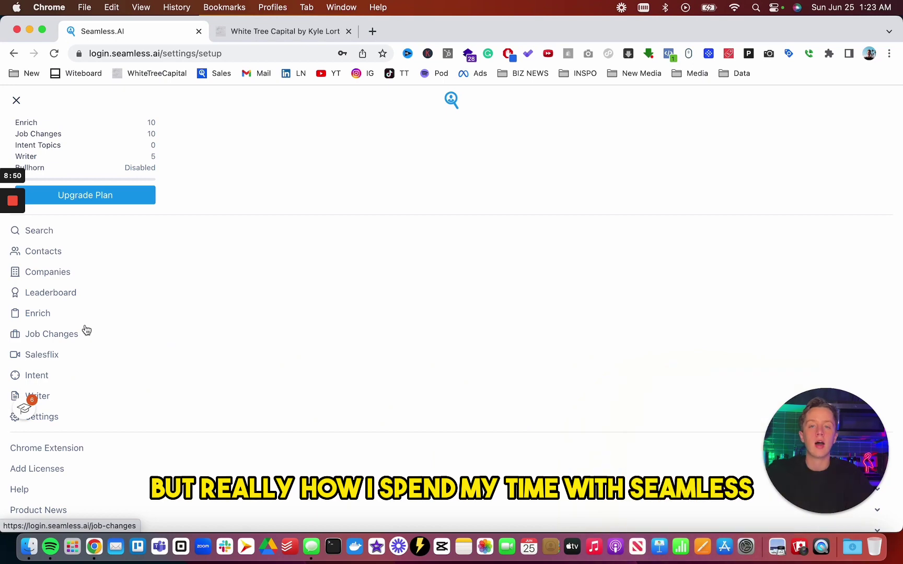
# Pass through Search, then open My Contacts and scroll the 20,258 saved contacts.
pyautogui.click(42, 232)
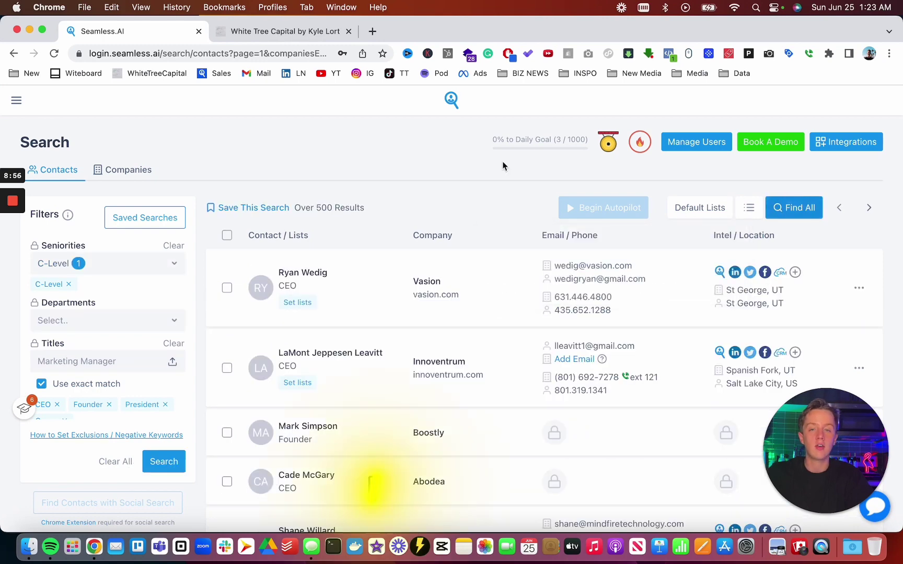
pyautogui.click(16, 101)
pyautogui.click(43, 305)
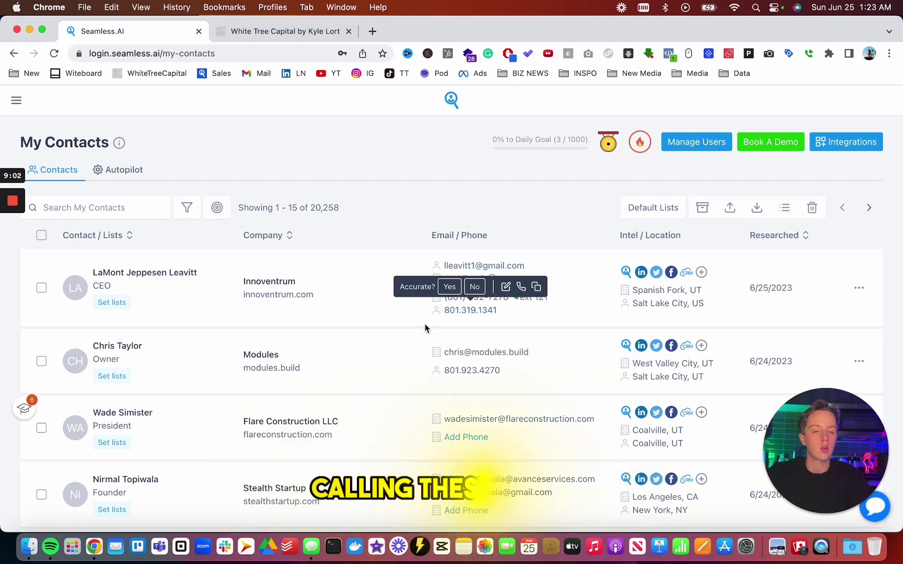
pyautogui.scroll(-1, 415, 338)
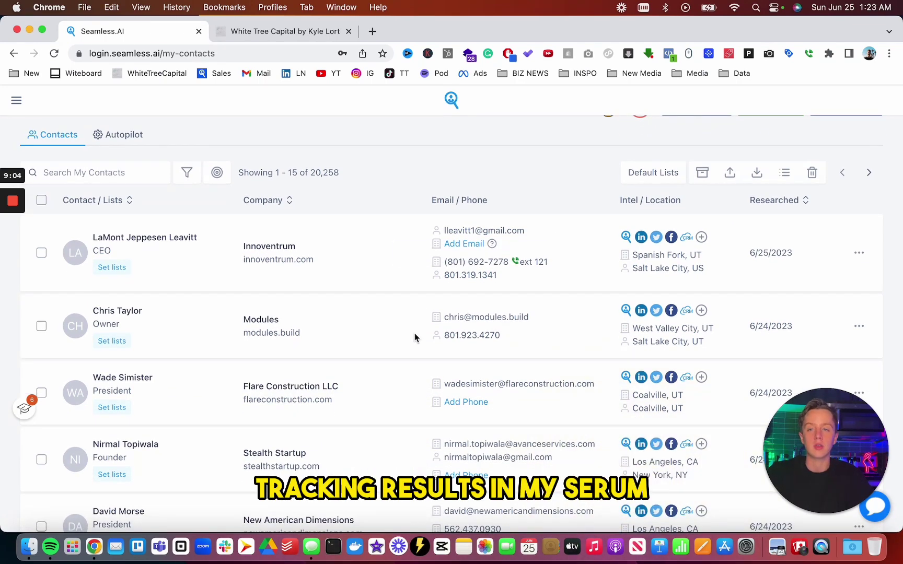